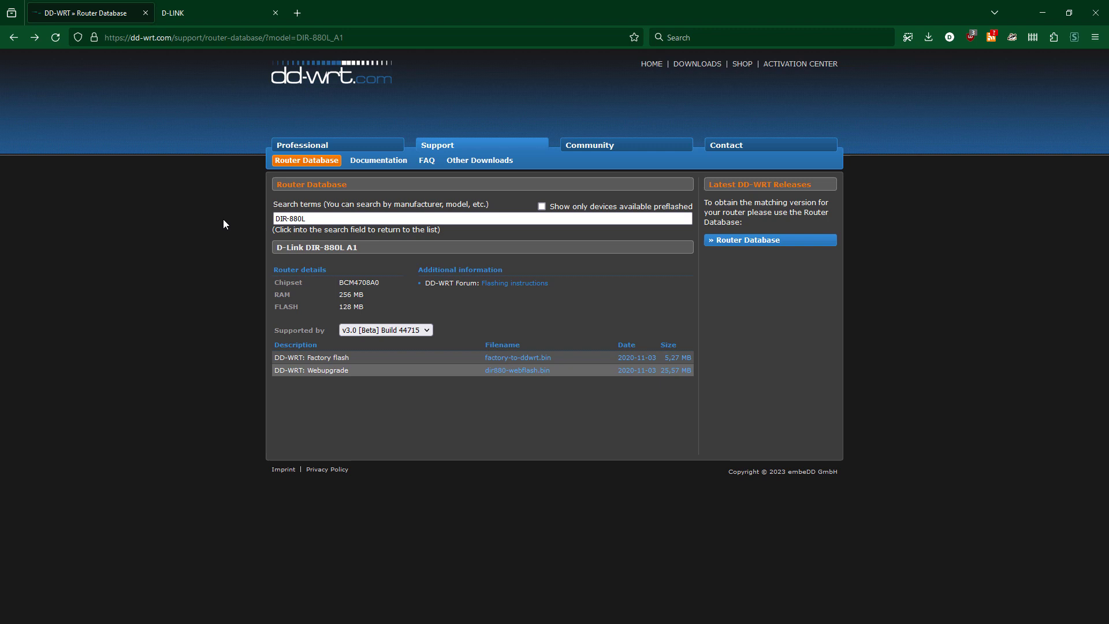
Step: Confirm the downloaded factory-to-ddwrt.bin file is in the Downloads folder
key(super+e)
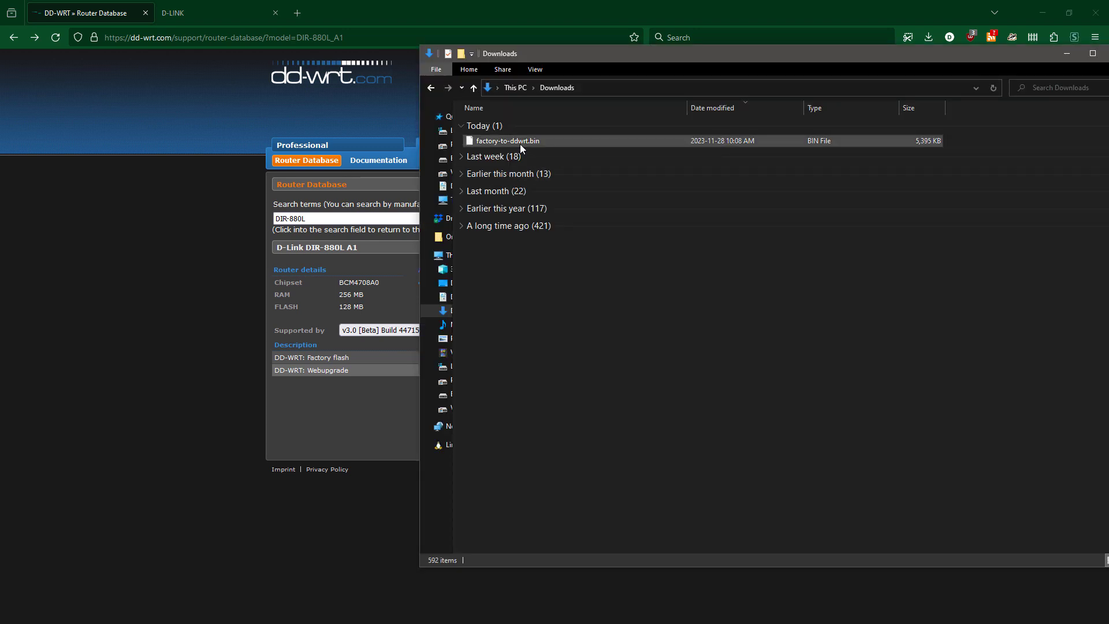
click(520, 141)
Step: Upload factory-to-ddwrt.bin on the D-Link Management > Upgrade page and confirm the firmware upgrade
click(178, 297)
click(197, 12)
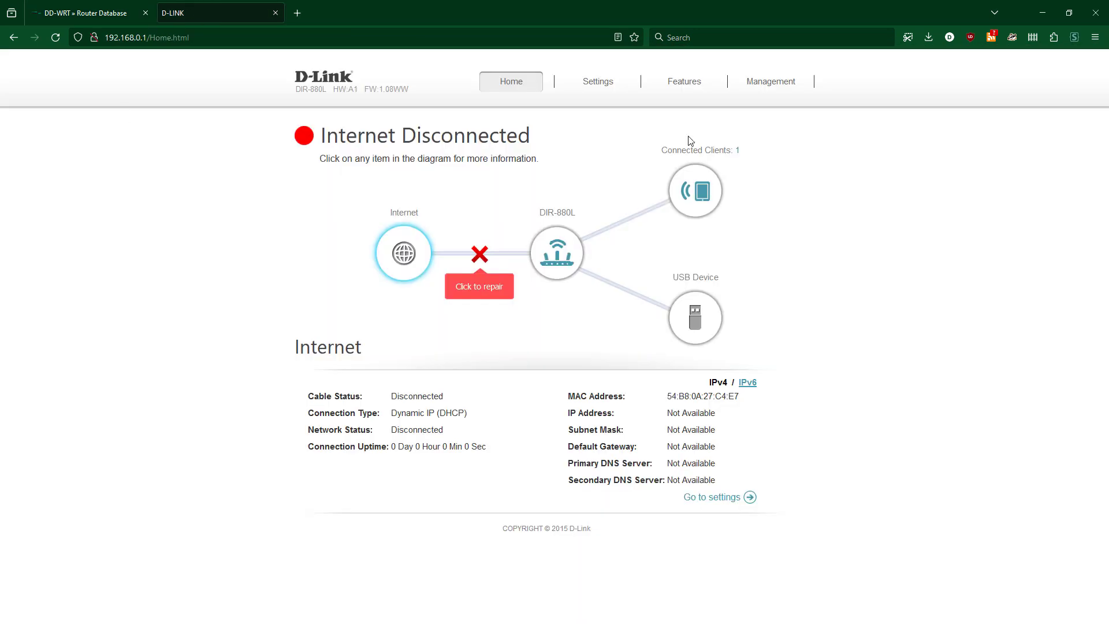
mouse_move(772, 81)
click(771, 220)
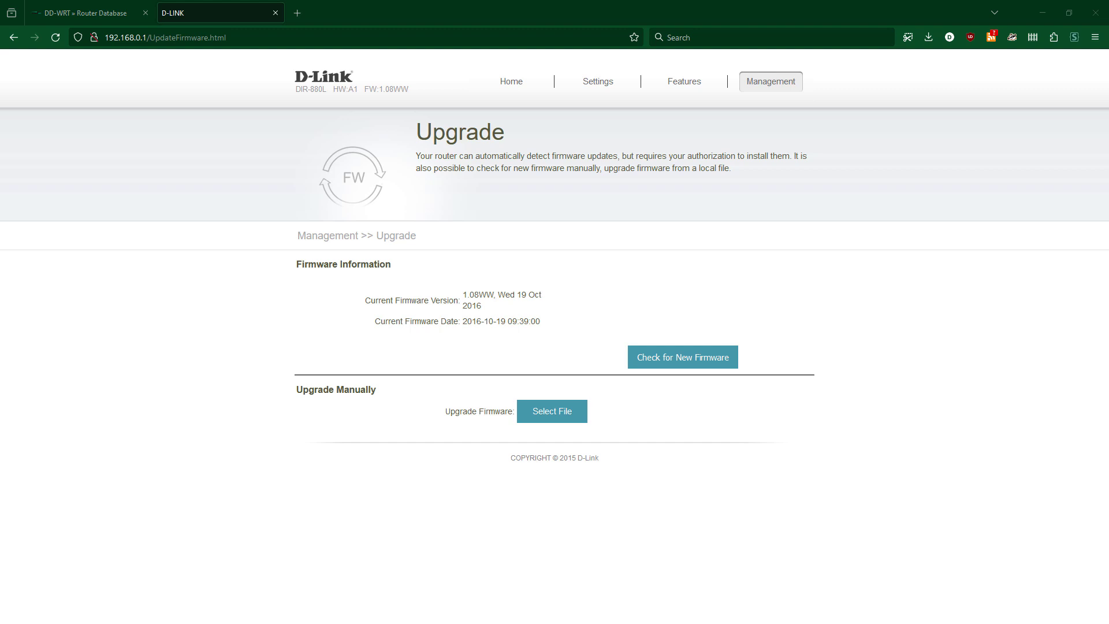
drag(232, 127, 202, 118)
click(404, 209)
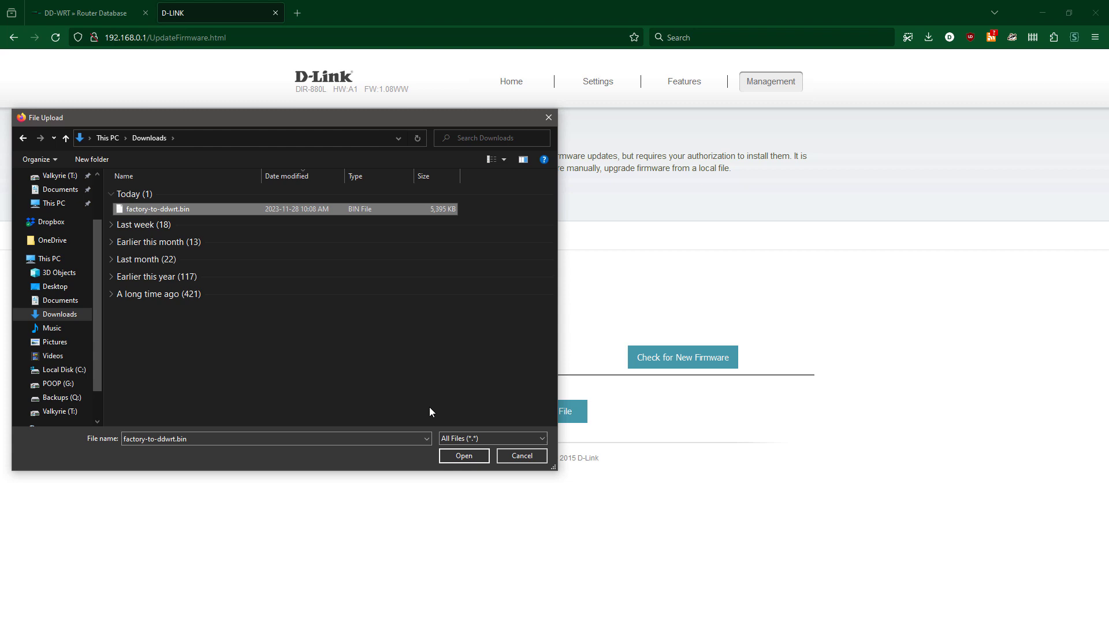
click(465, 456)
click(570, 444)
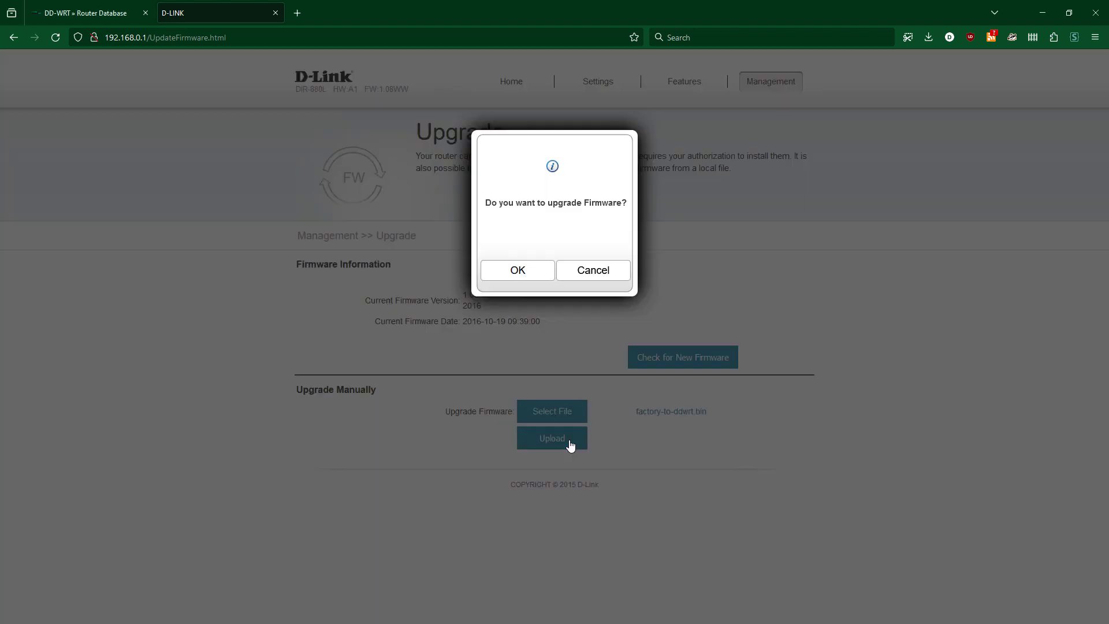
click(518, 269)
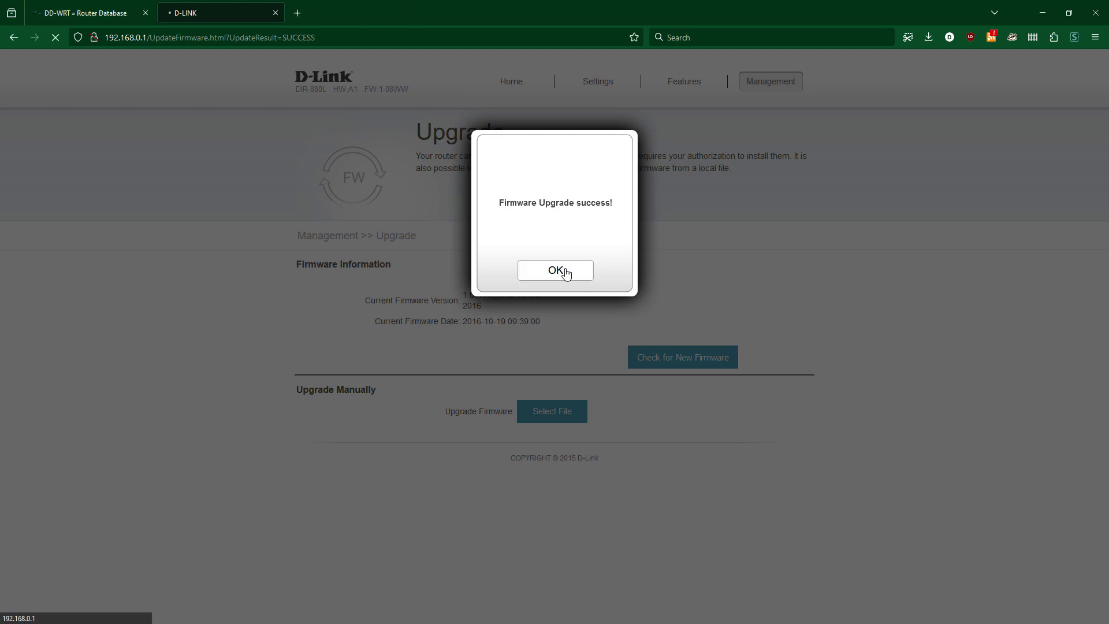
Step: Load the DD-WRT panel at 192.168.1.1 and set the WAN connection type to Disabled
key(ctrl+t)
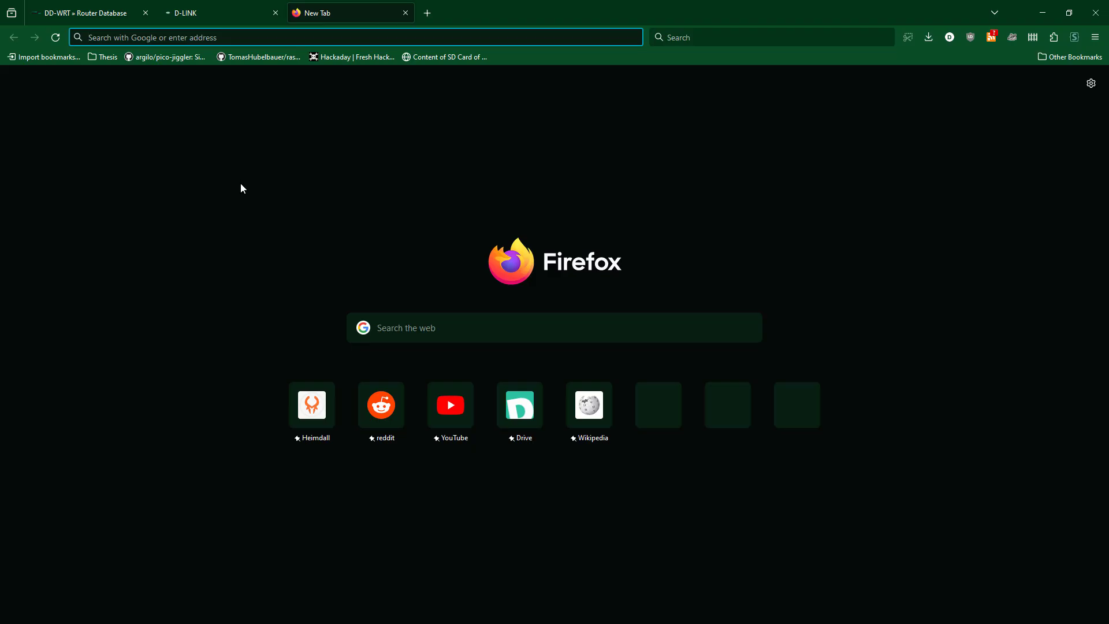
text(192.168.1.1)
key(Return)
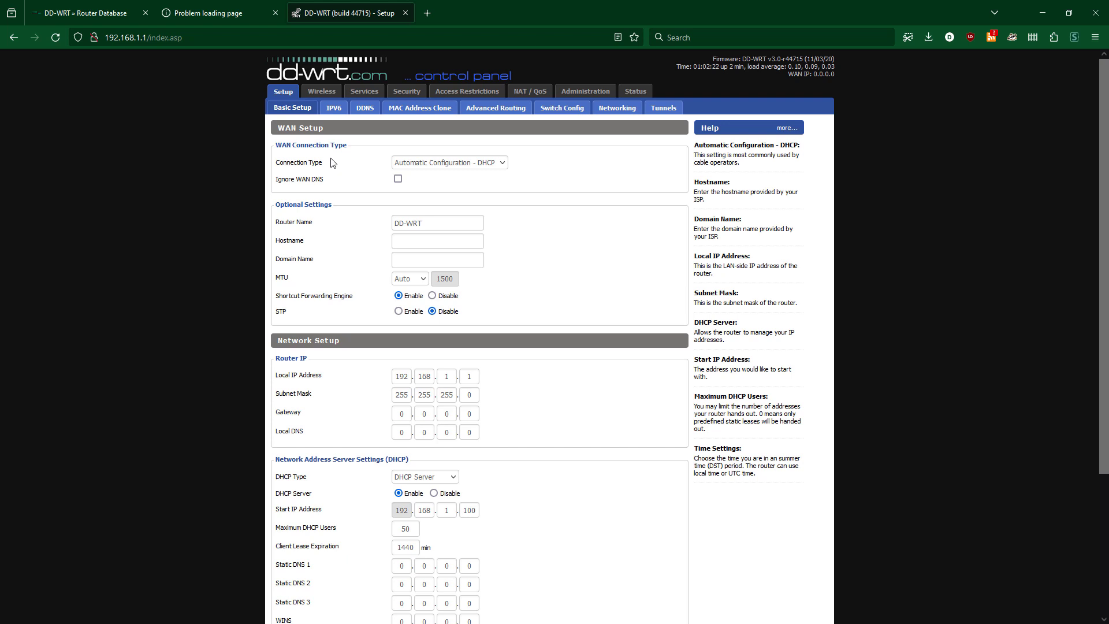
click(449, 162)
click(443, 178)
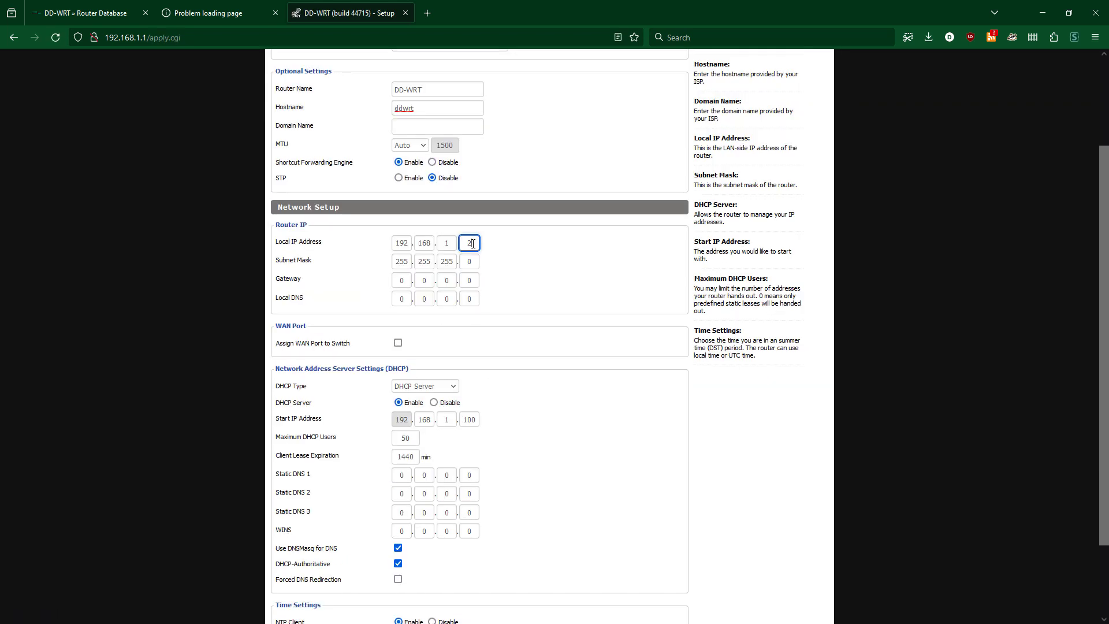
Step: Keep the local IP and subnet mask, and set the gateway to 192.168.1.1
click(477, 261)
click(509, 268)
click(406, 280)
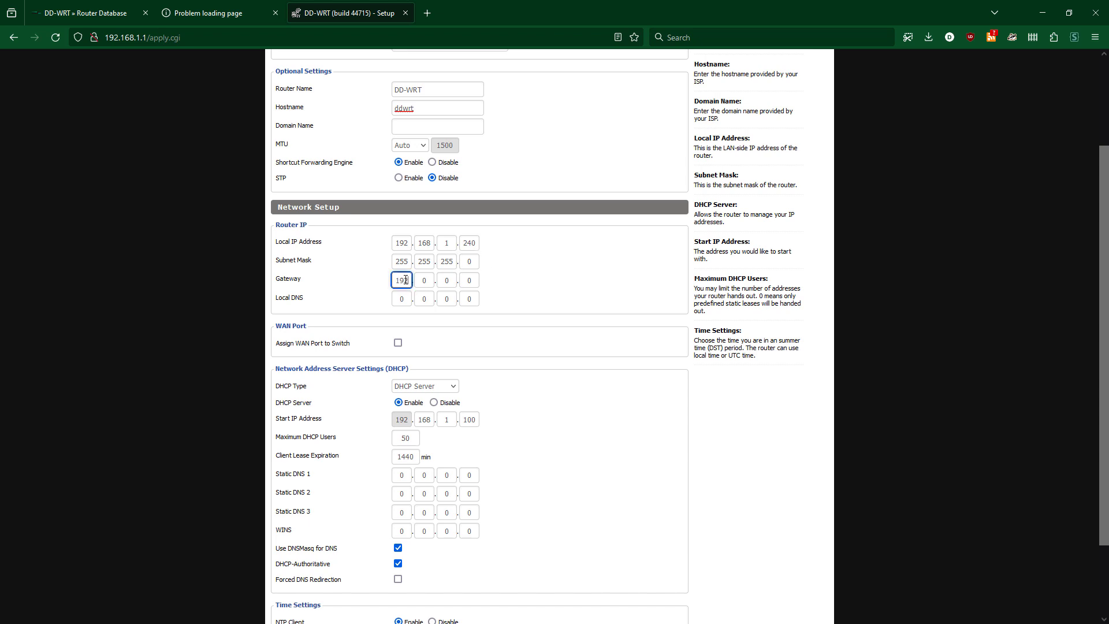
click(423, 282)
key(BackSpace)
text(168)
click(442, 283)
key(BackSpace)
text(1)
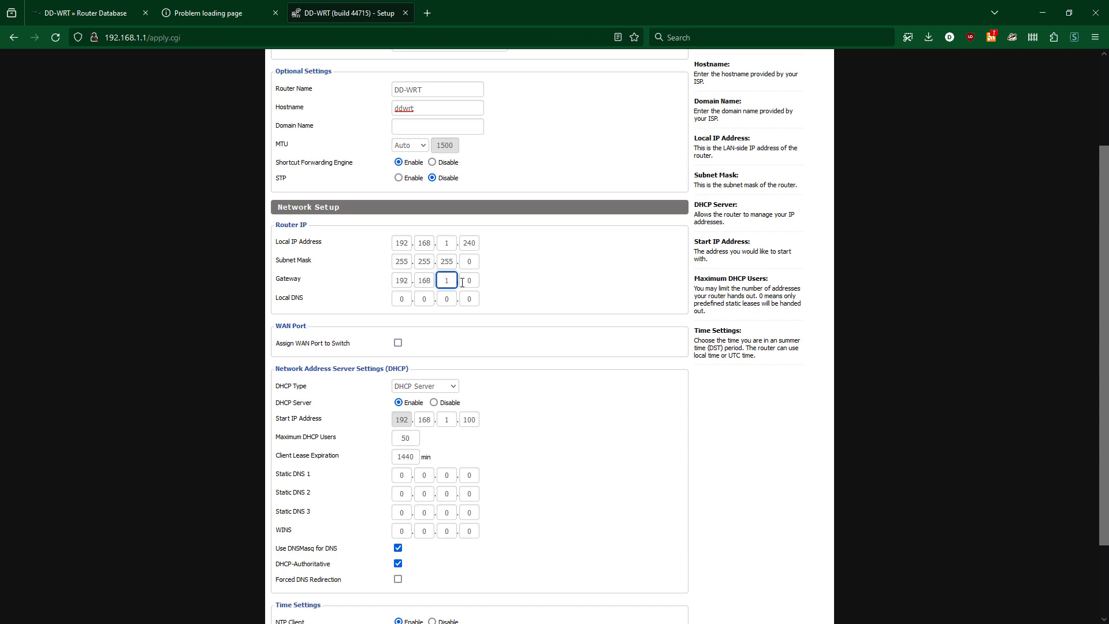
key(Tab)
text(1)
click(508, 288)
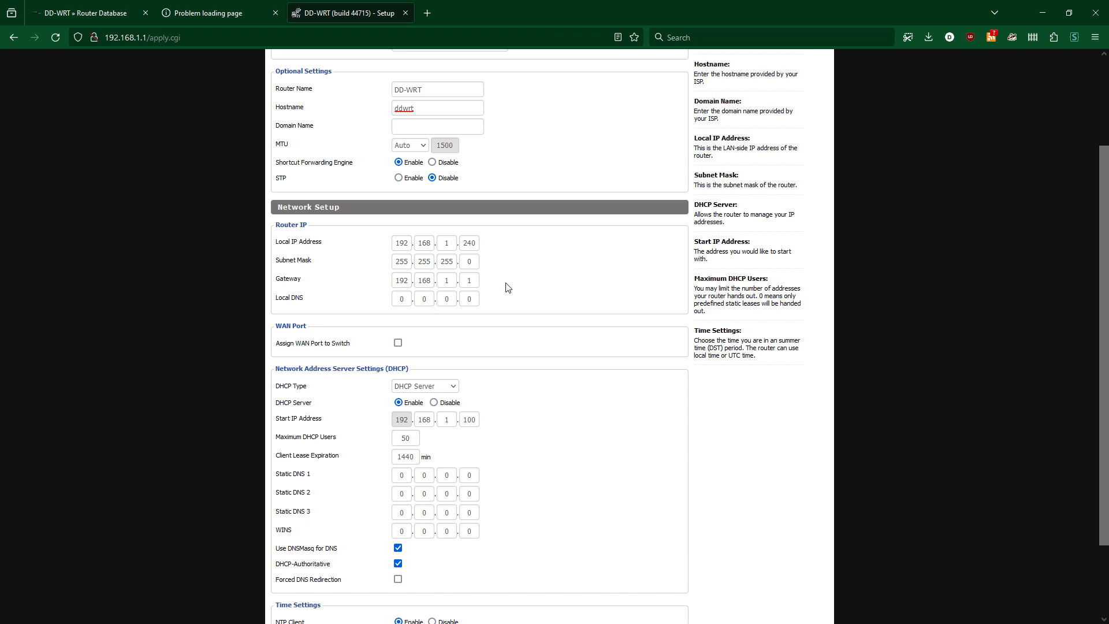
Step: Set the local DNS address to 192.168.1.1
click(400, 300)
key(BackSpace)
text(192)
click(422, 300)
key(BackSpace)
text(168)
key(Tab)
text(1)
key(Tab)
click(617, 305)
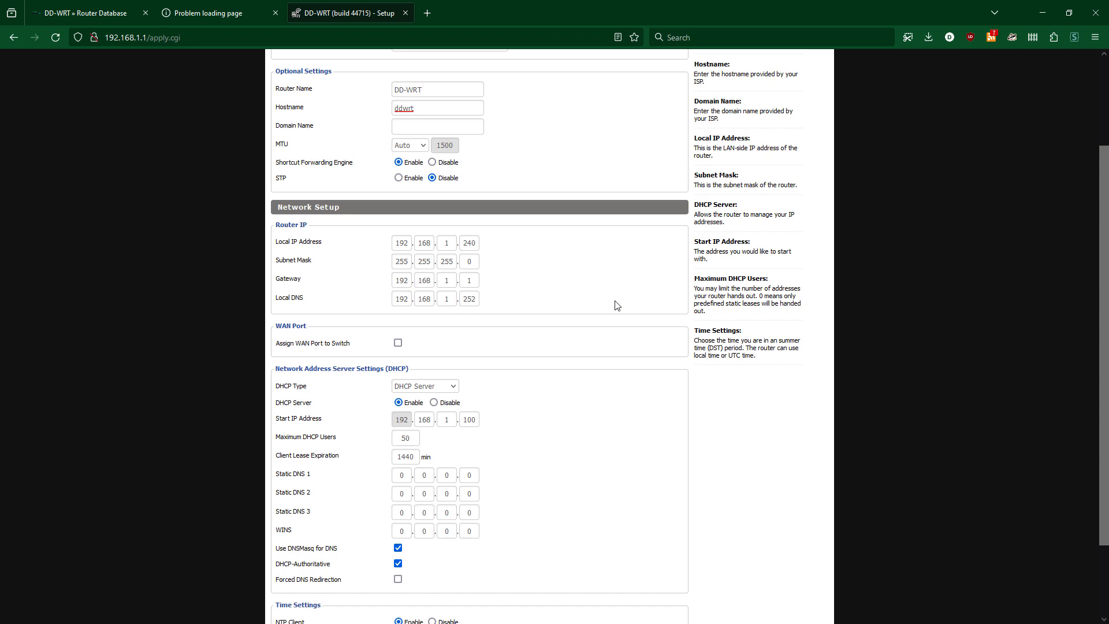
Step: Assign the WAN port to the switch and disable the DHCP server, DNSMasq and DHCP-Authoritative
click(399, 343)
scroll(416, 317, down, 3)
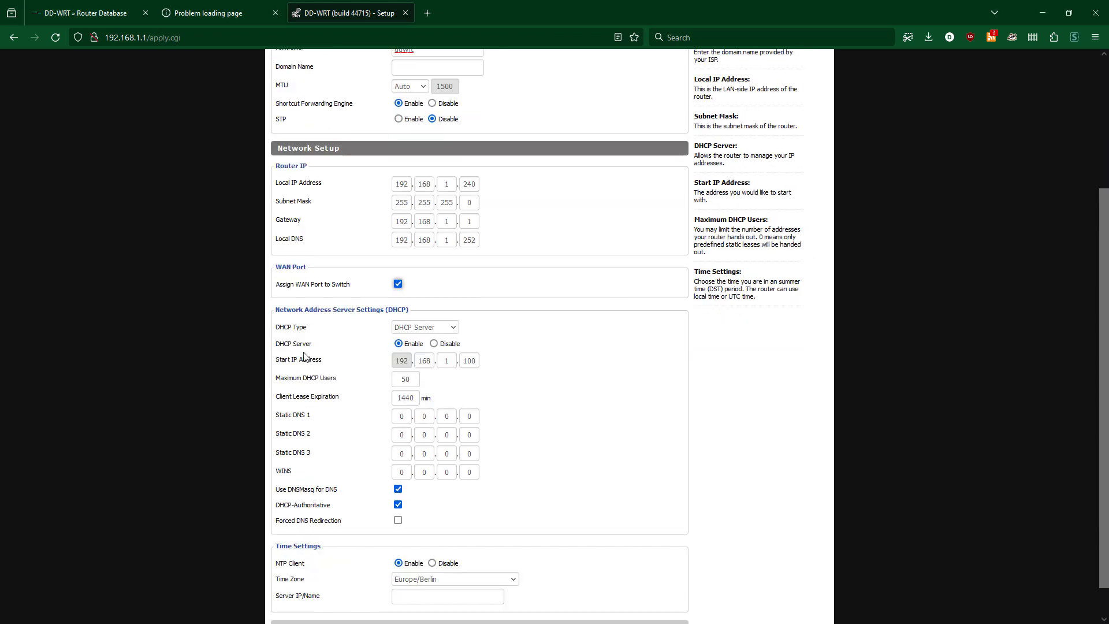
click(433, 308)
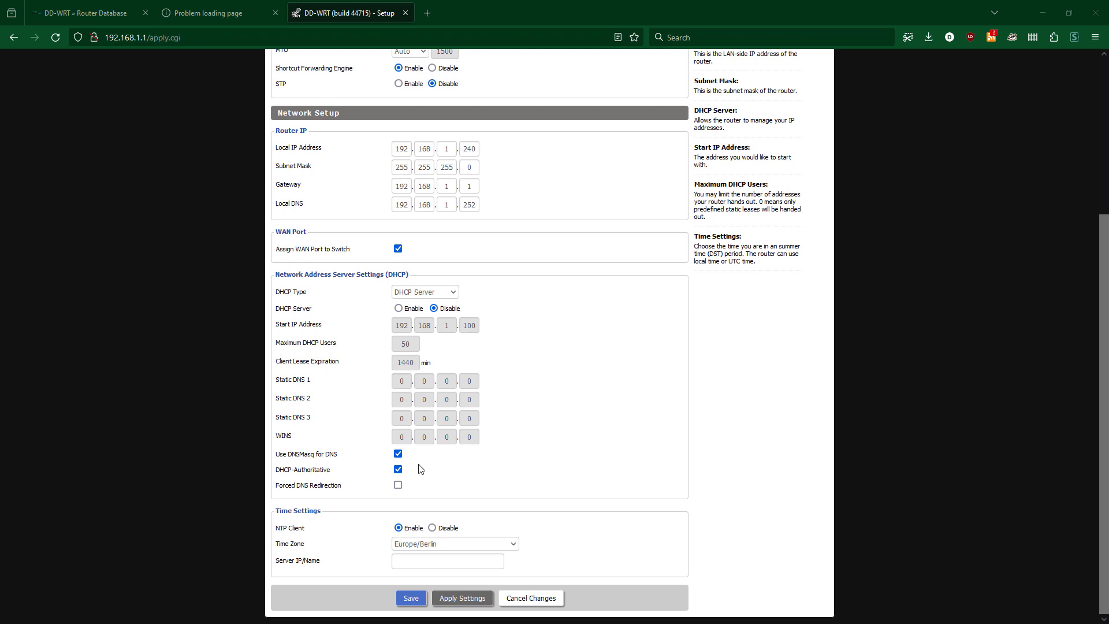
click(399, 455)
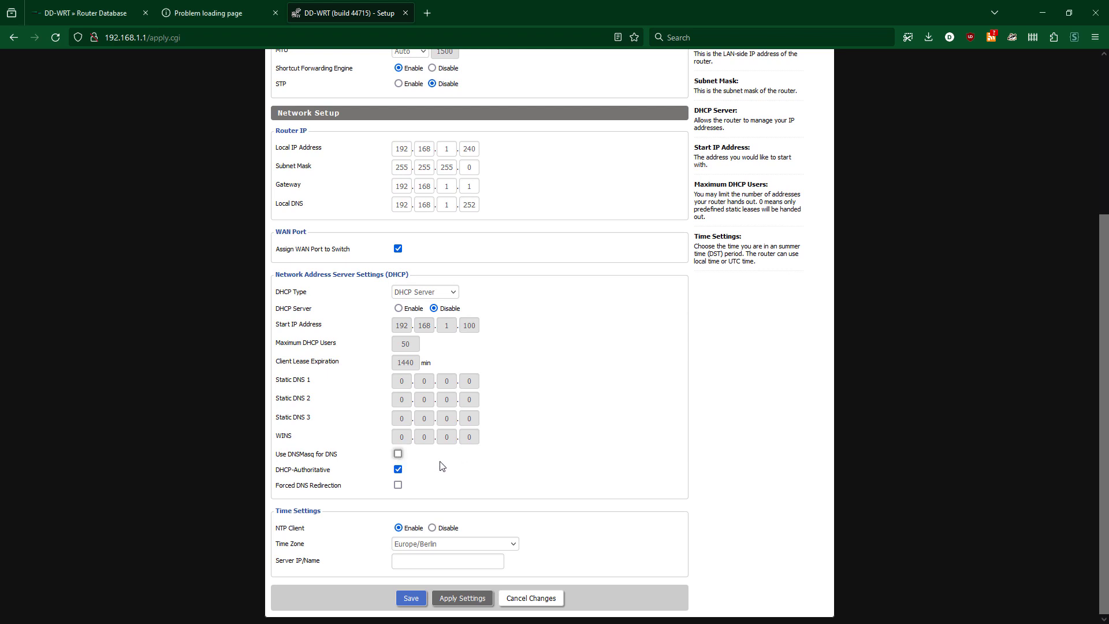
click(399, 470)
Step: Set the time zone to Canada/Eastern and save the Basic Setup
click(403, 547)
scroll(453, 514, up, 12)
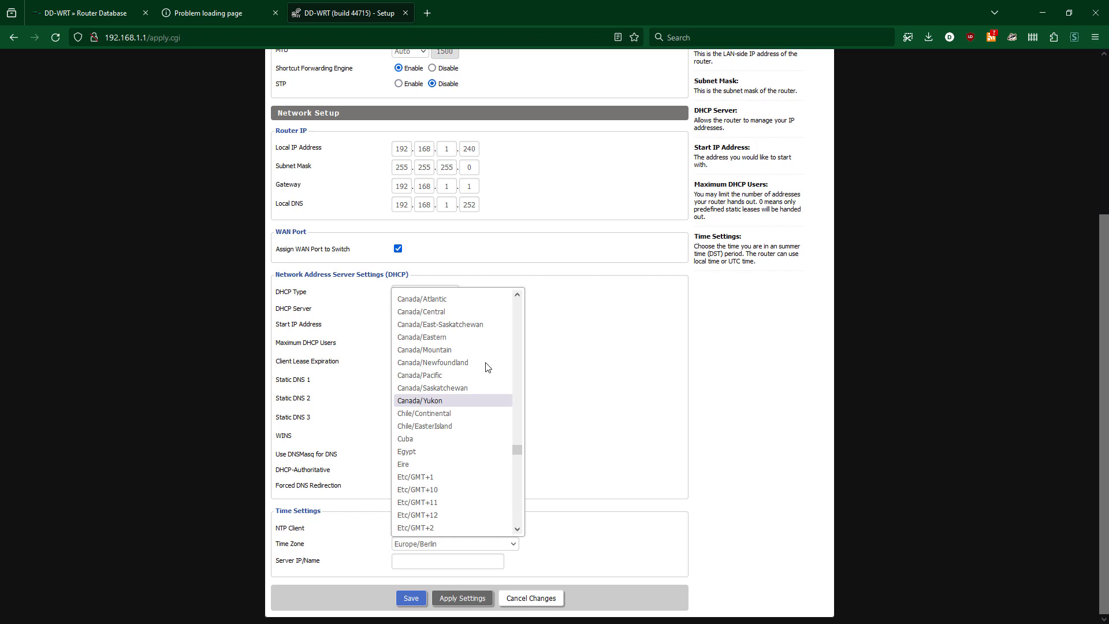
click(486, 401)
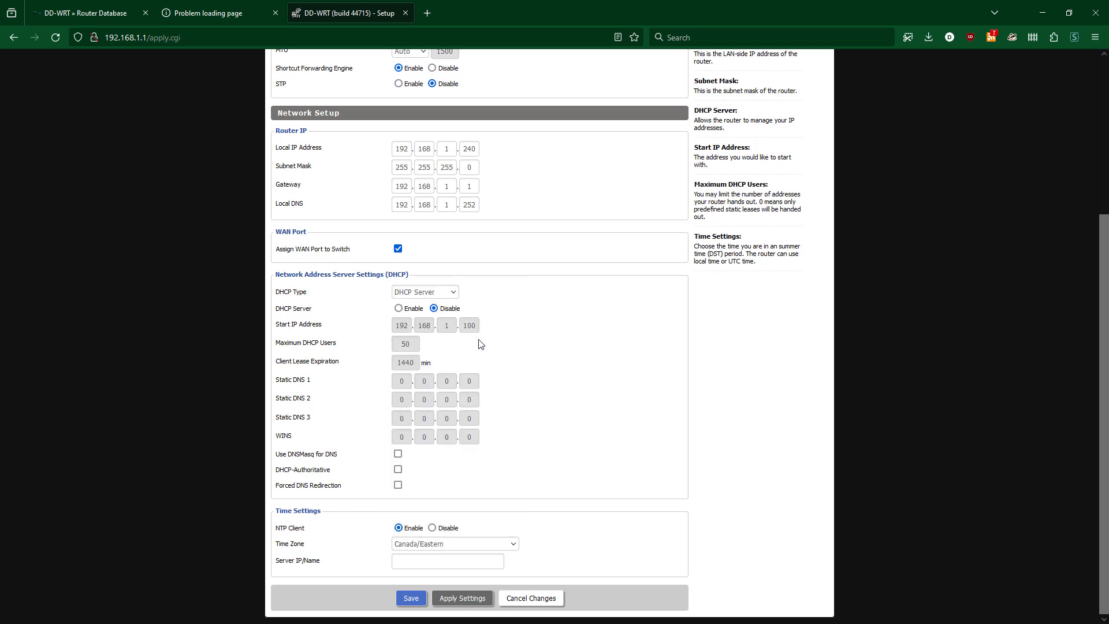
click(411, 598)
scroll(525, 412, down, 5)
Step: Set the Advanced Routing operating mode to Router
scroll(524, 412, up, 5)
click(495, 107)
click(441, 165)
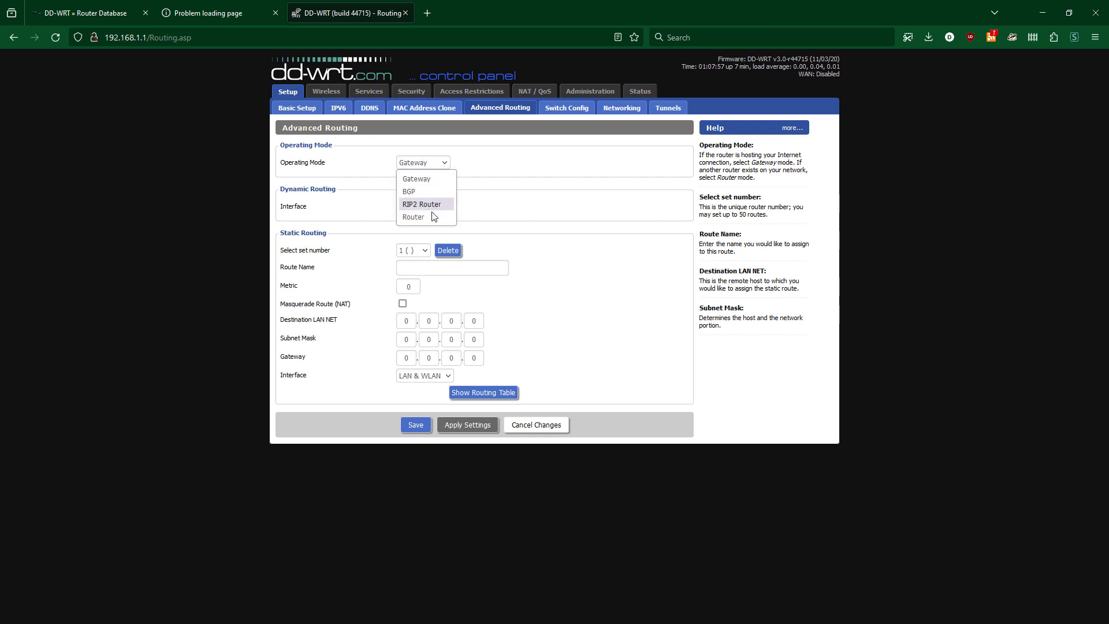
click(434, 216)
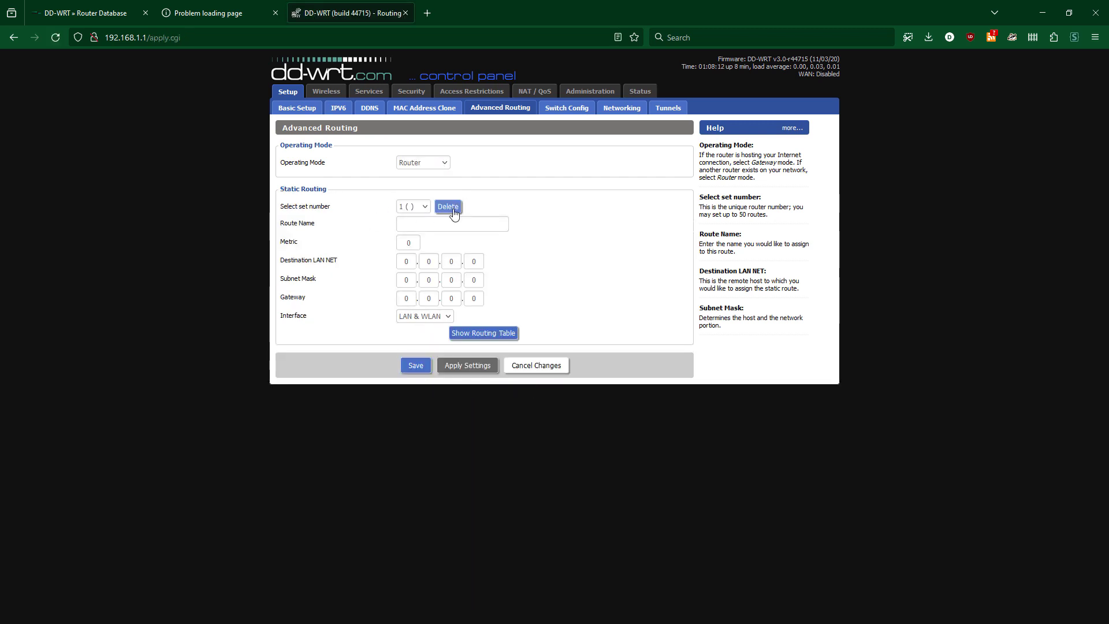
Step: Disable the 5 GHz radio, rename its SSID to disconnectedWiFi, and hide its broadcast
click(335, 96)
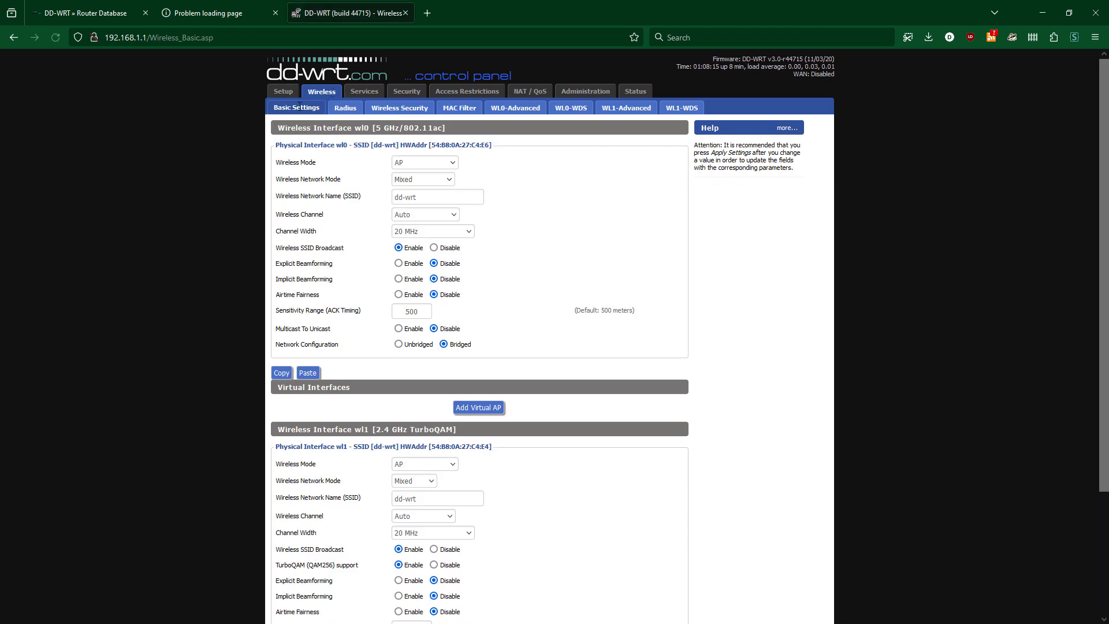
click(453, 163)
click(523, 169)
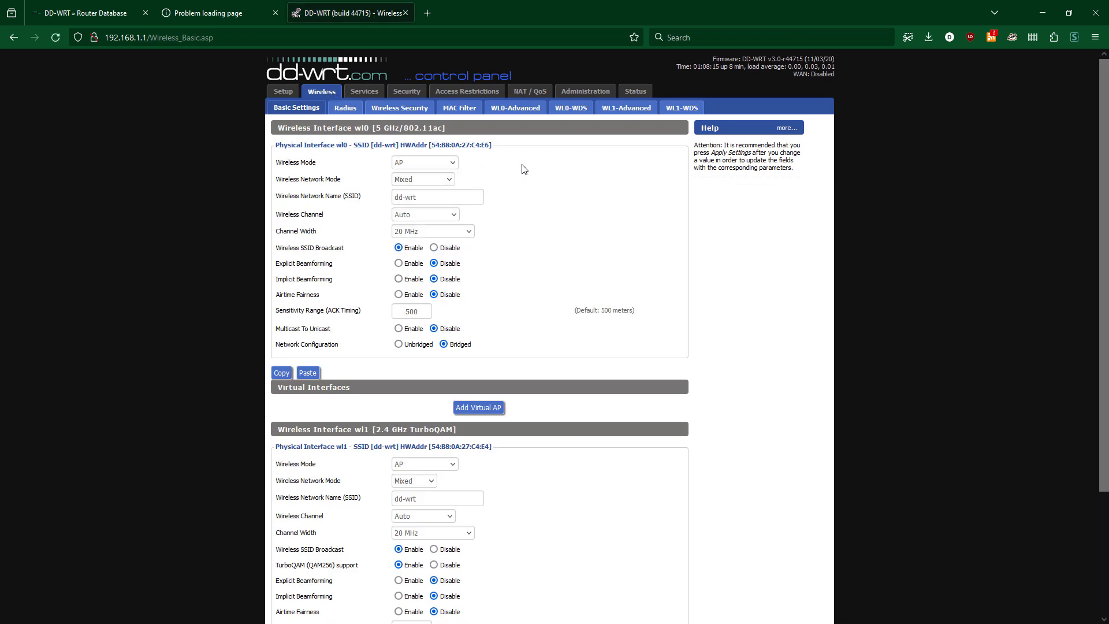
click(452, 180)
click(445, 192)
key(Tab)
text(disconnectedWiFi)
click(434, 248)
Step: Rename the 2.4 GHz SSID to disconnectedWiFi2.4, hide it, turn off TurboQAM, and save
scroll(552, 334, down, 3)
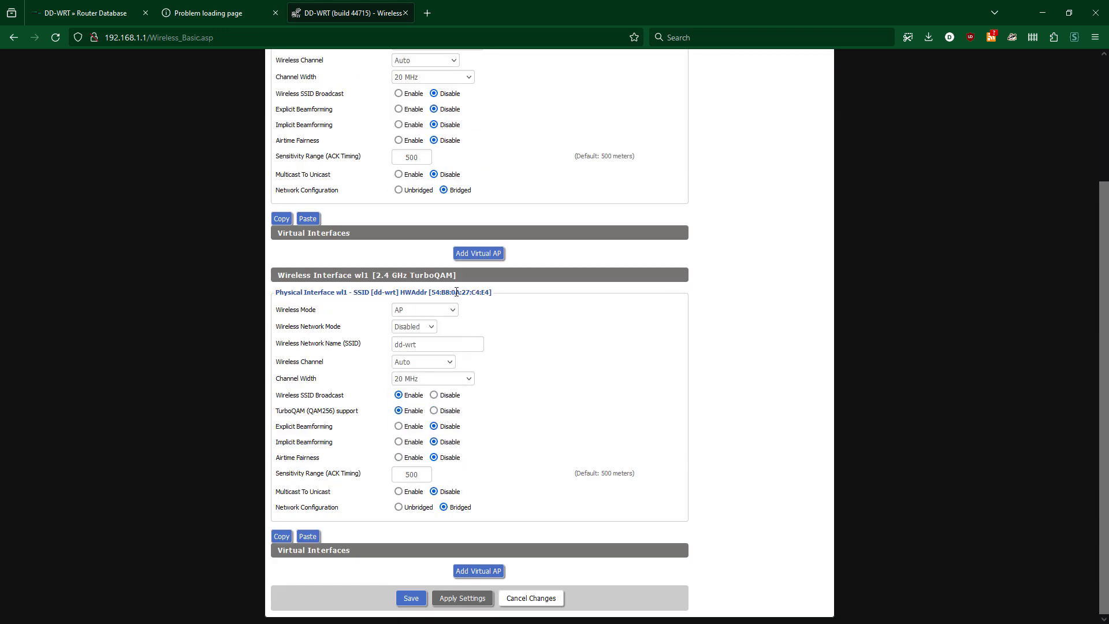
key(Tab)
text(disconnectedWiFi2.4)
click(434, 394)
click(434, 410)
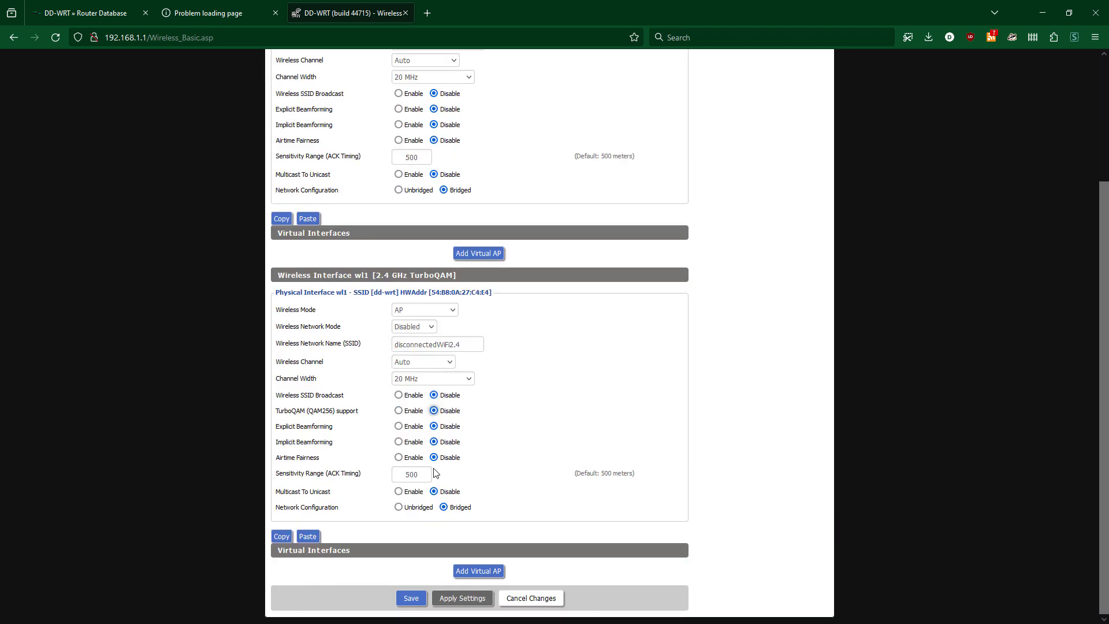
click(410, 598)
click(364, 92)
Step: Disable Dnsmasq, Telnet and the ttraff WAN traffic counter
scroll(345, 268, down, 3)
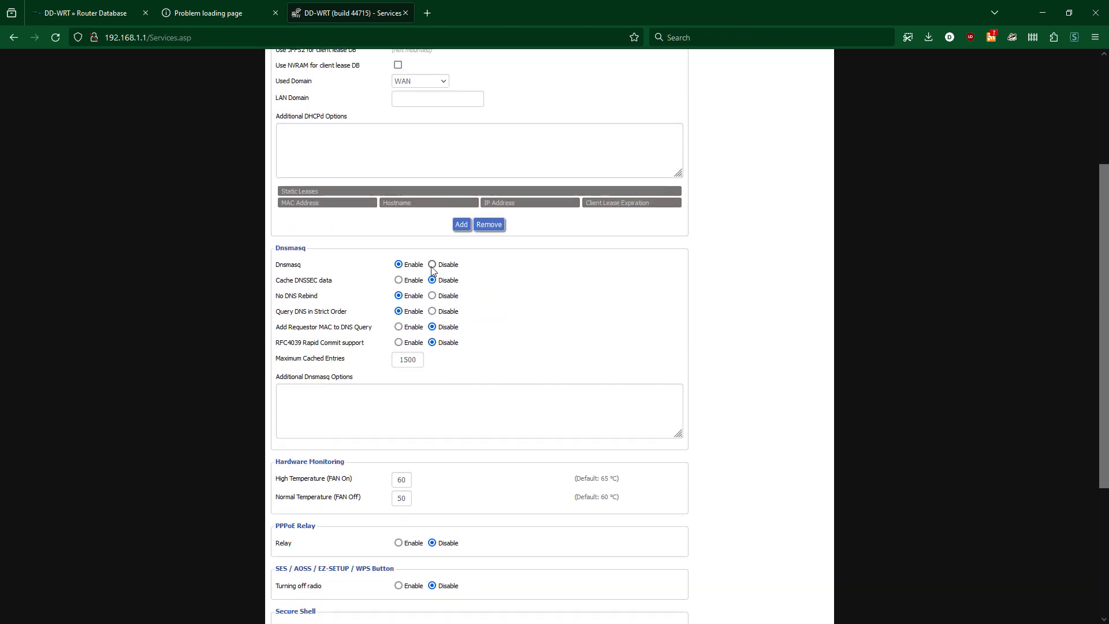
click(432, 264)
click(399, 264)
click(432, 264)
scroll(550, 300, down, 2)
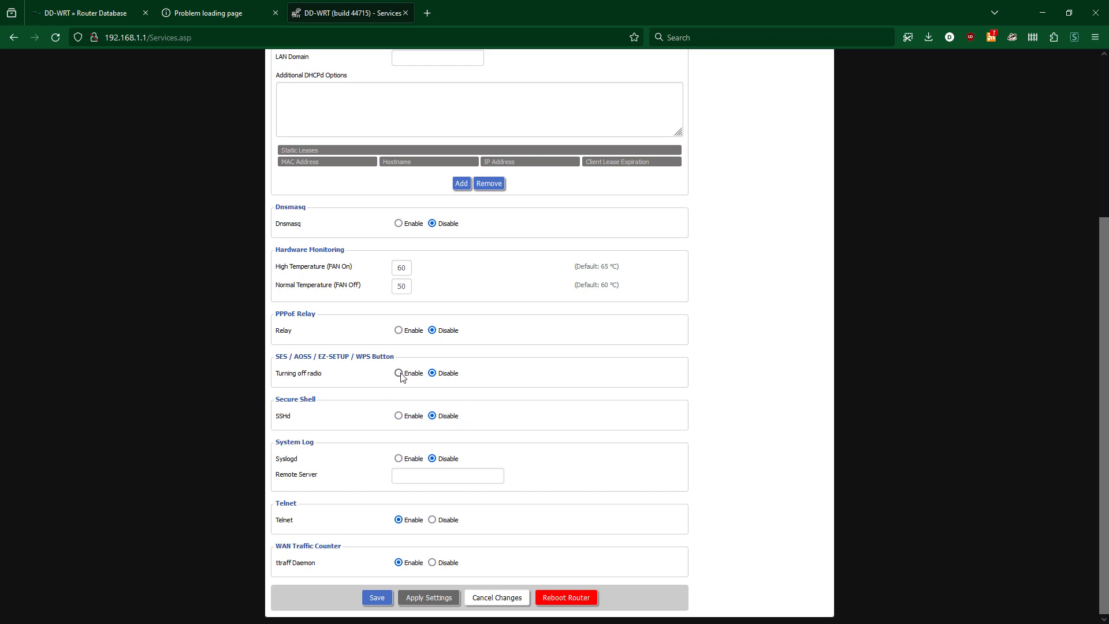
click(433, 521)
click(432, 563)
Step: Enable the SSH daemon with password login and save the services settings
click(399, 416)
scroll(480, 411, down, 2)
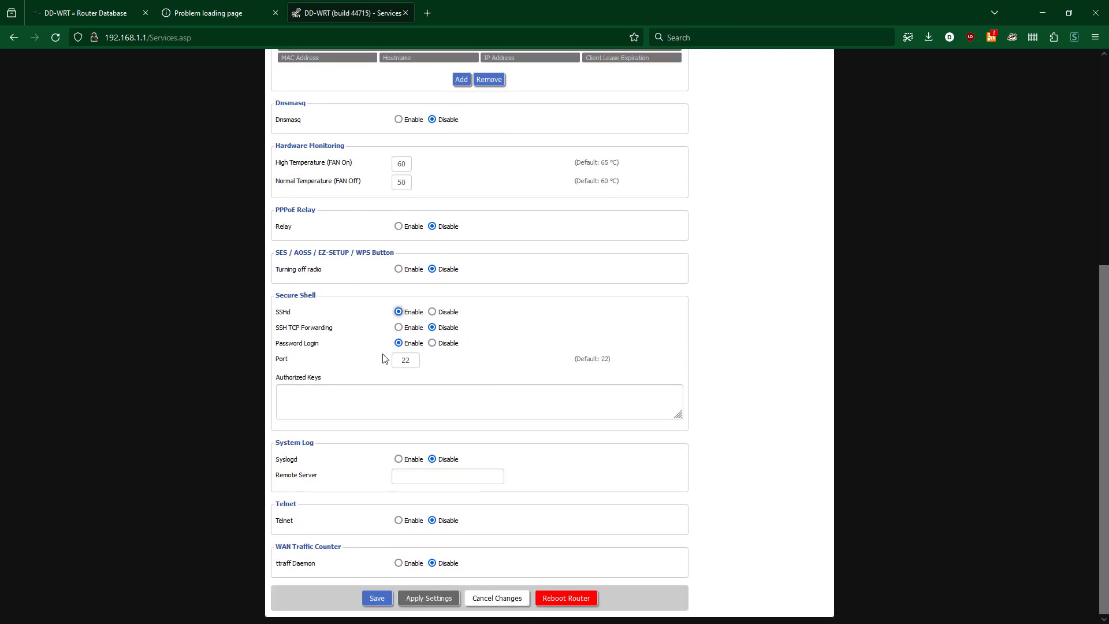
click(412, 353)
click(432, 343)
click(399, 344)
click(377, 598)
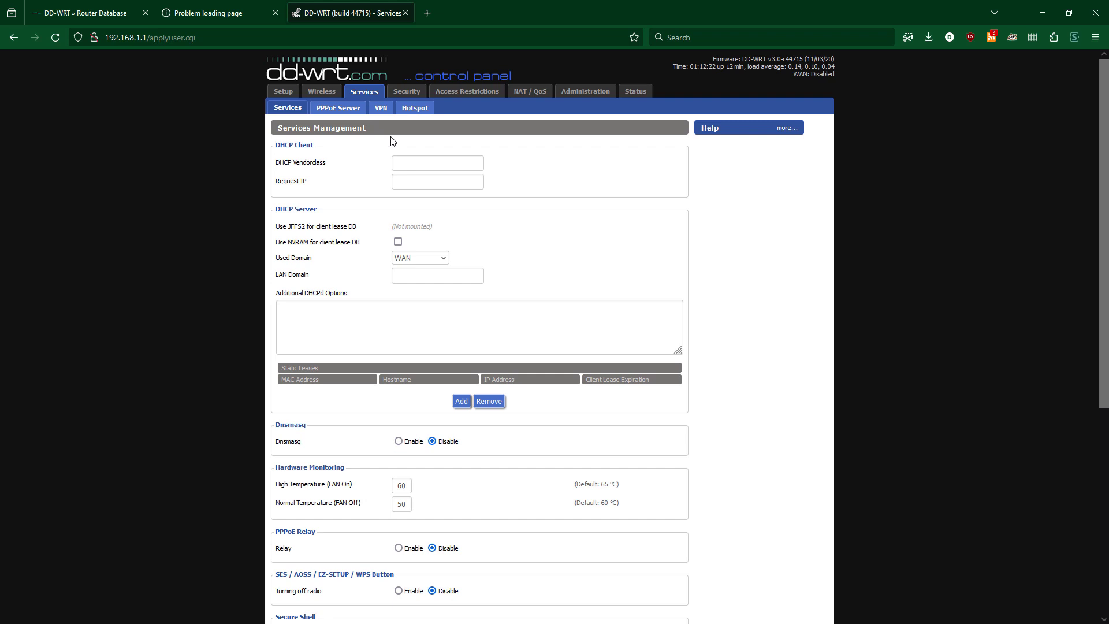
Step: Disable the SPI firewall, save, then tick Filter Multicast on the Firewall page
click(407, 91)
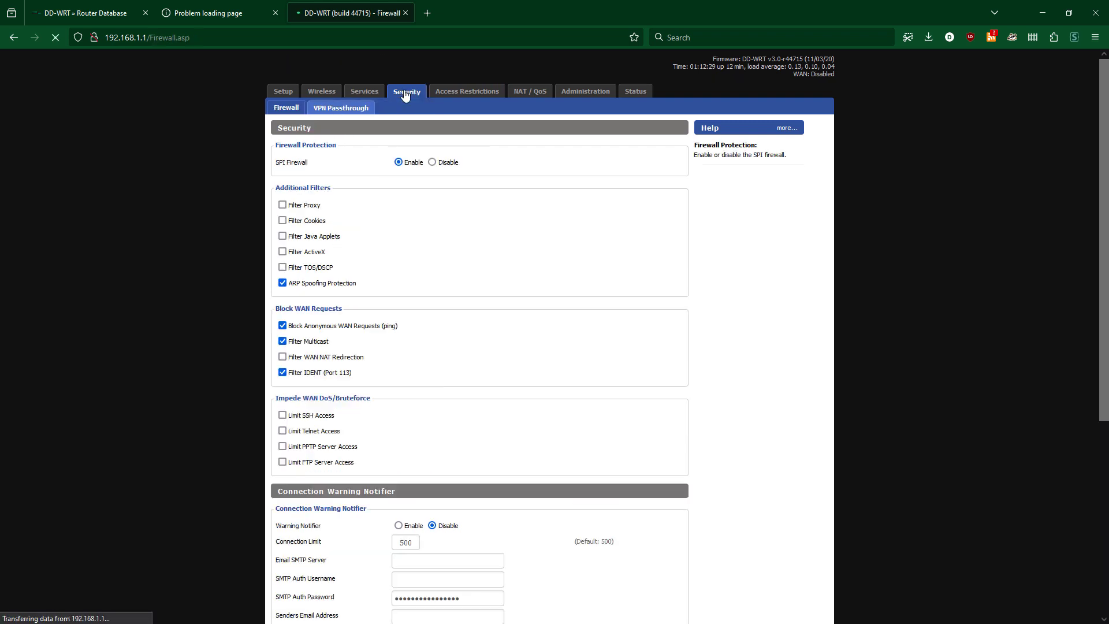
click(432, 163)
scroll(553, 561, down, 1)
click(411, 597)
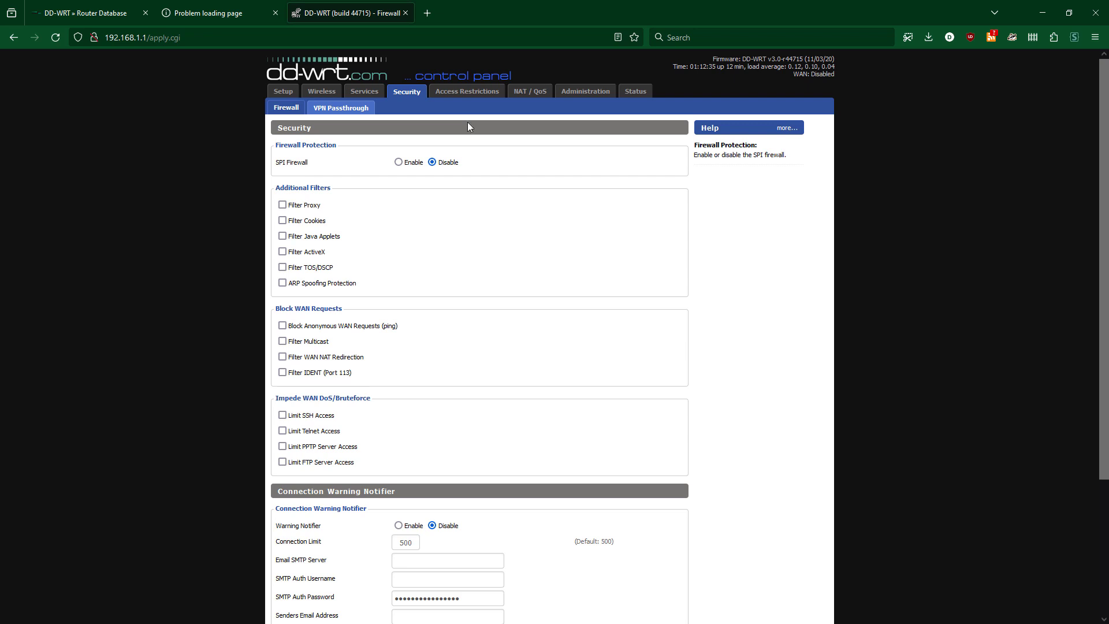
click(283, 341)
scroll(473, 425, down, 3)
Step: Save the firewall change, then set Cron, 802.1x and Routing to Disable in Administration > Management
click(411, 597)
click(586, 91)
scroll(321, 196, down, 2)
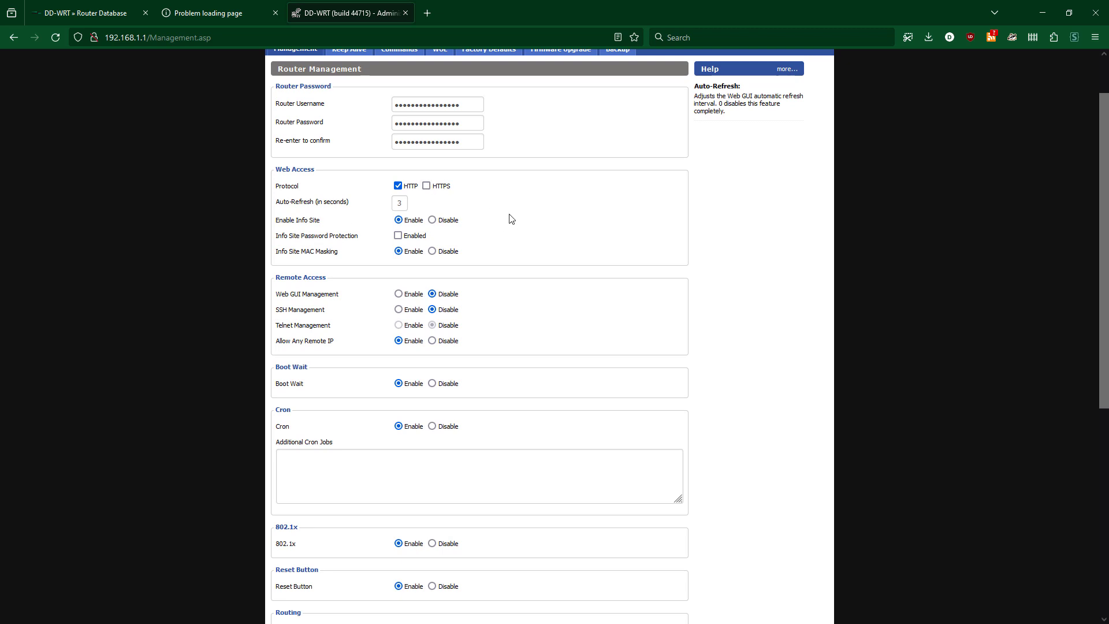
scroll(509, 260, down, 2)
scroll(488, 291, down, 1)
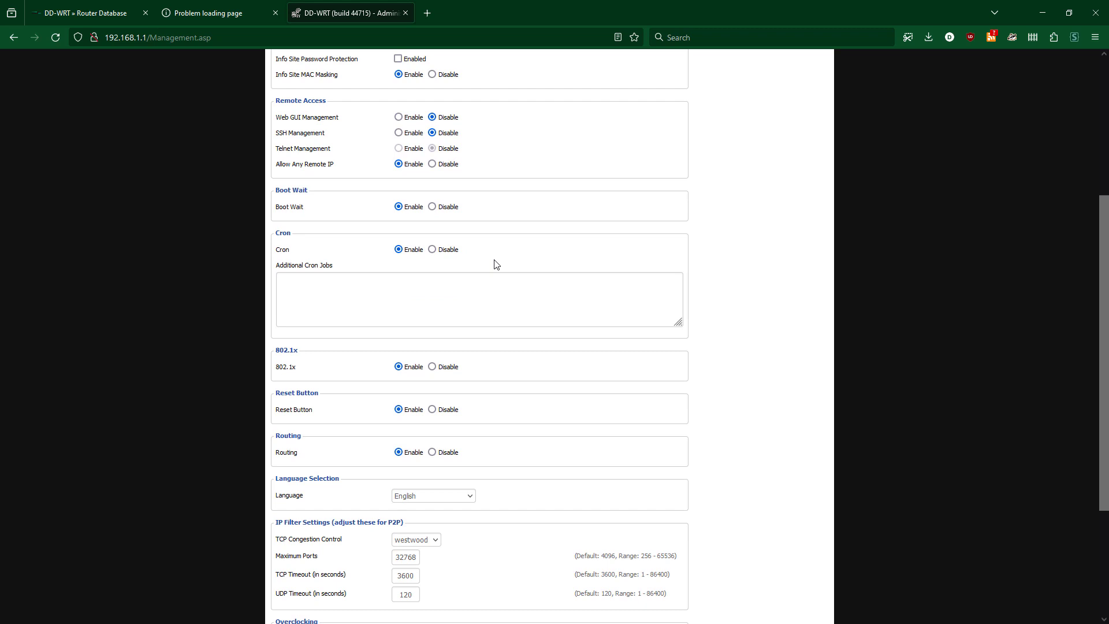
click(432, 249)
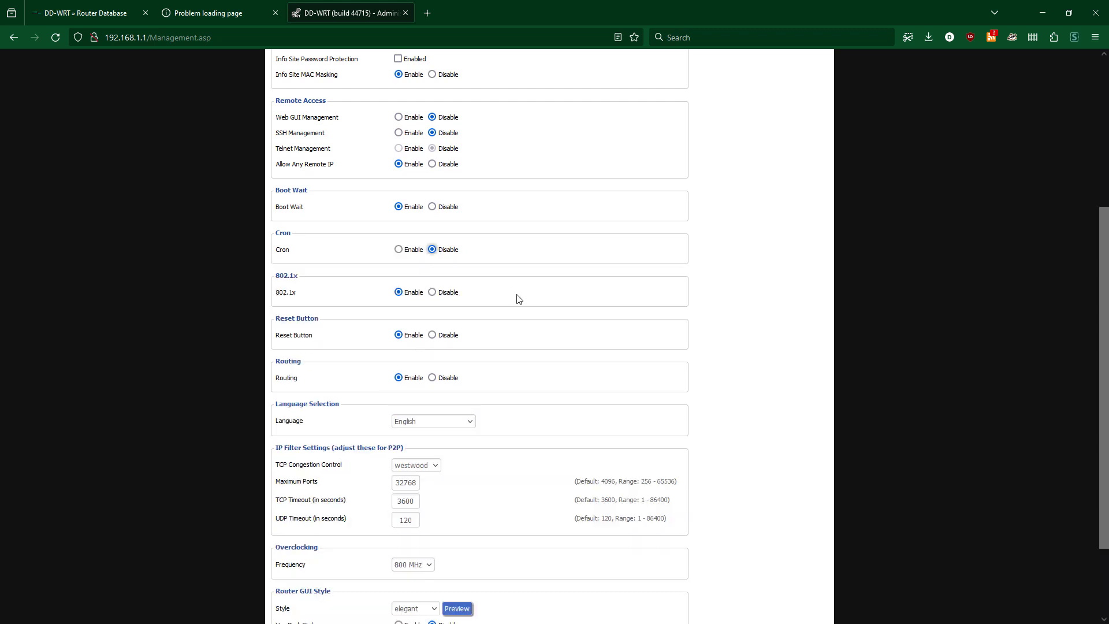
click(432, 292)
click(432, 377)
scroll(564, 353, down, 2)
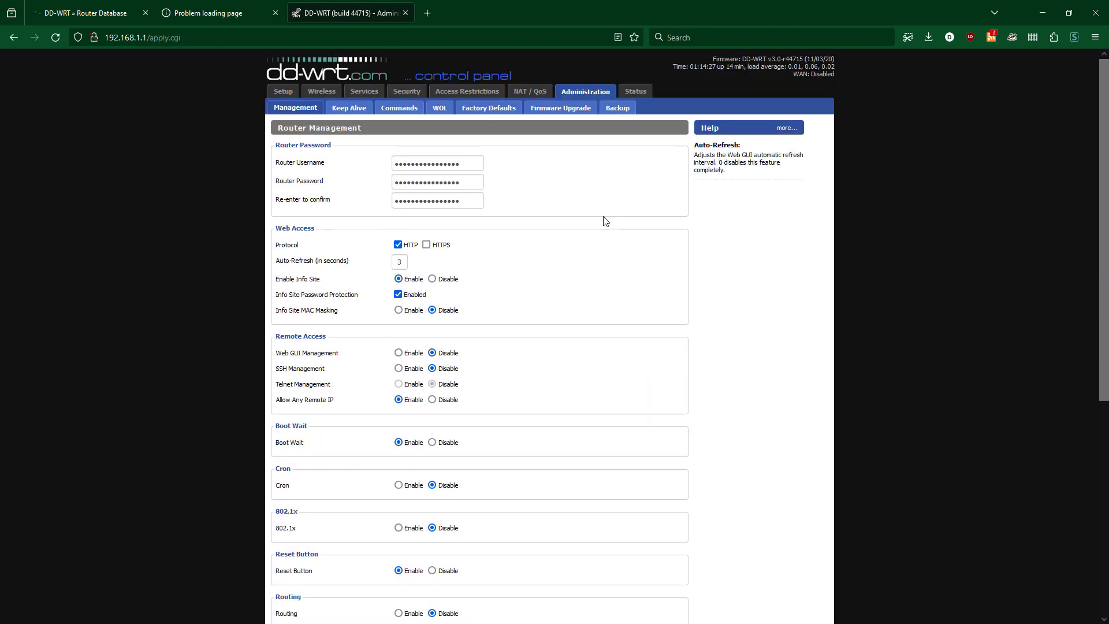
Step: Review the Status, Basic Setup and Switch Config pages, then return to the Router Database tab
click(636, 92)
scroll(438, 295, down, 3)
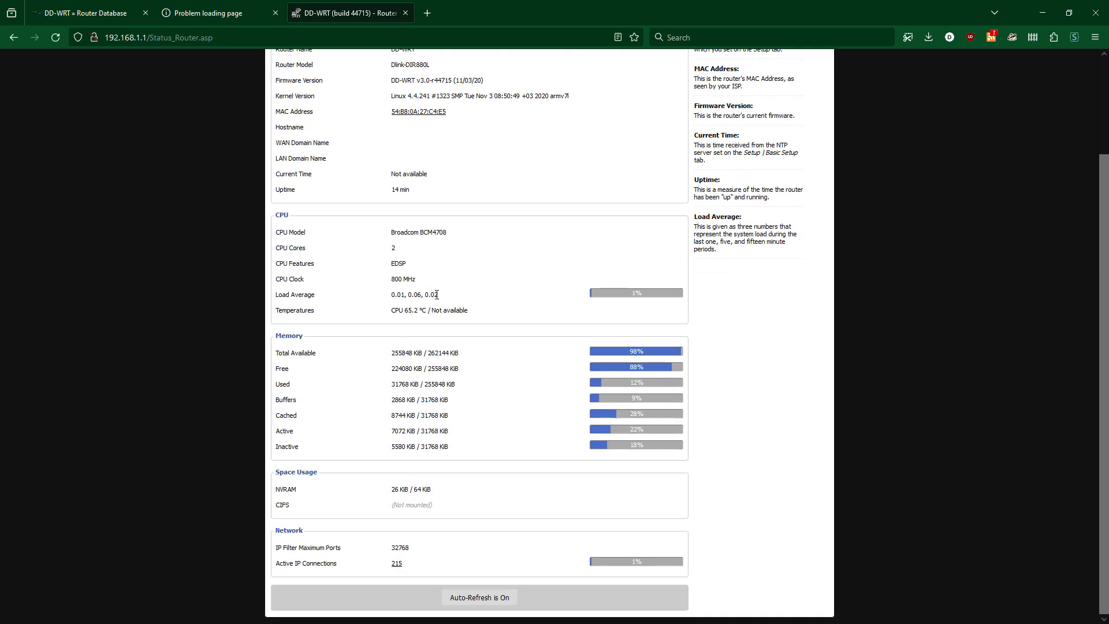
scroll(437, 294, up, 5)
click(355, 91)
scroll(244, 362, down, 5)
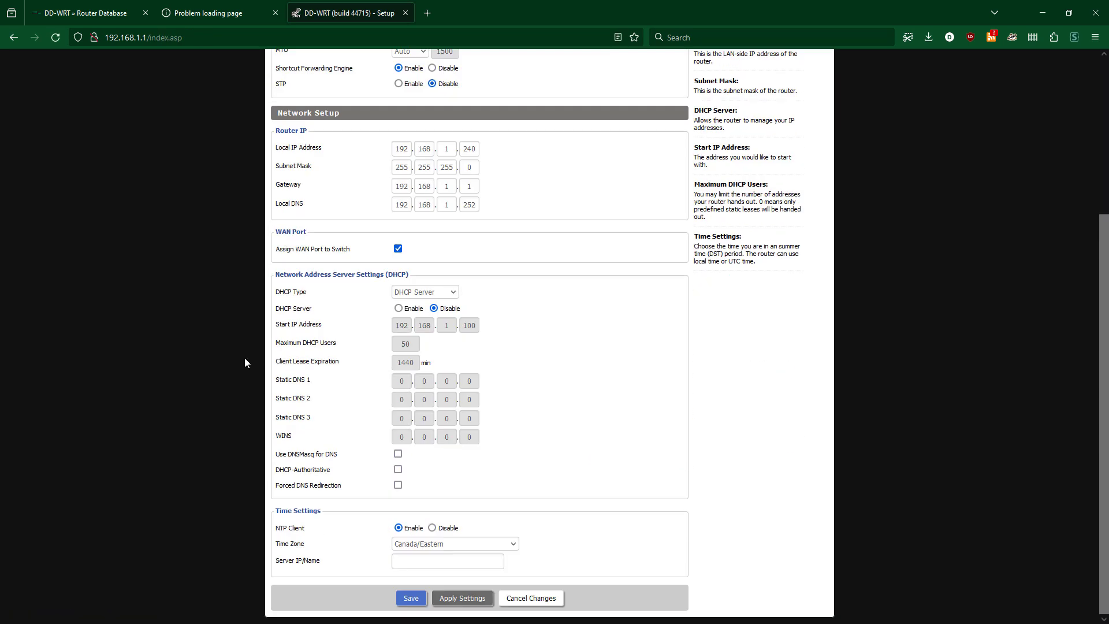
scroll(607, 405, up, 5)
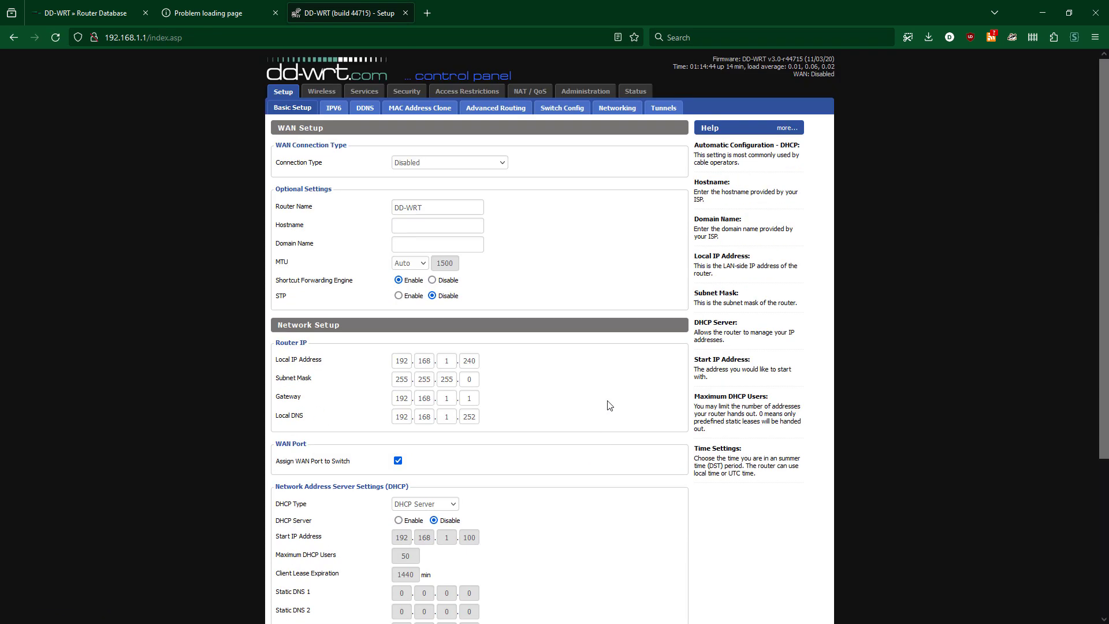
click(556, 114)
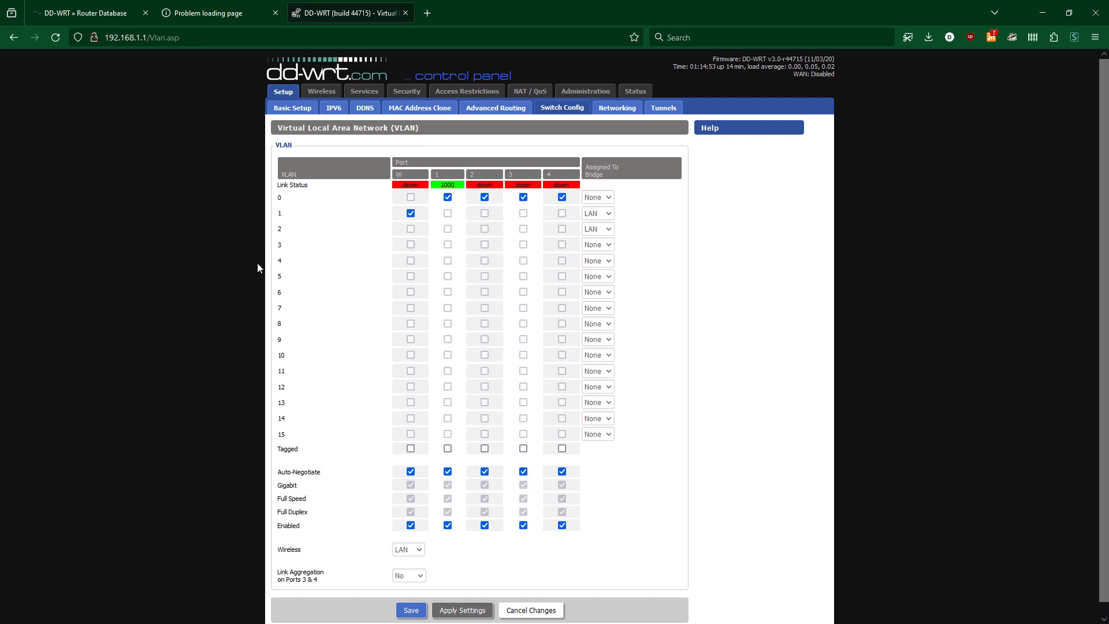
scroll(262, 271, down, 1)
scroll(265, 275, up, 1)
click(293, 109)
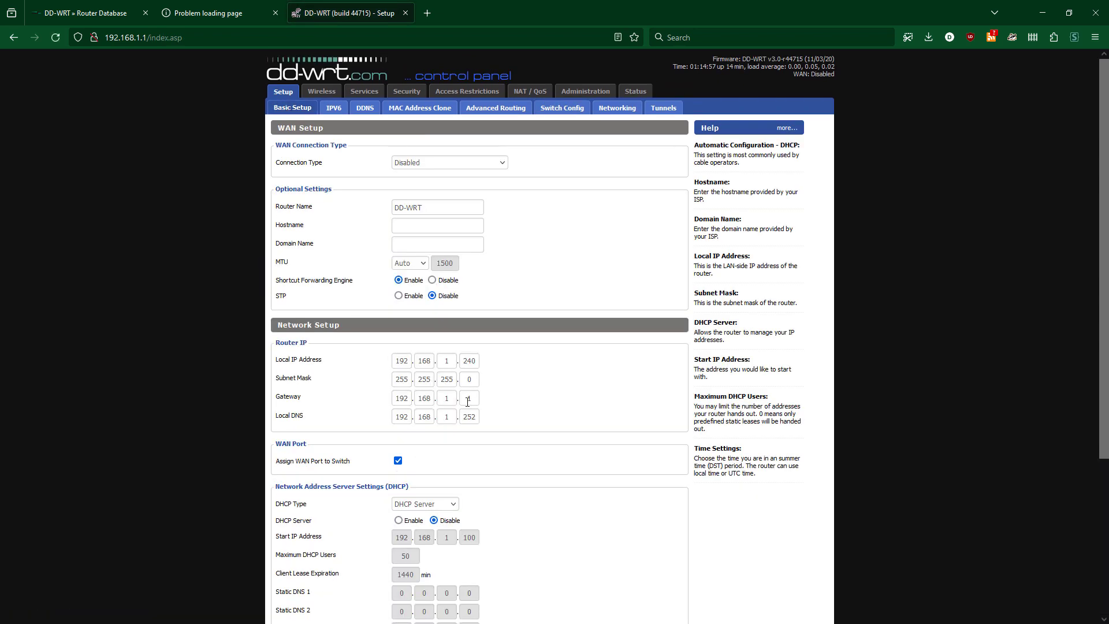
click(86, 13)
Step: Reload the Router Database page resending its form data, then open a new Firefox window
click(56, 37)
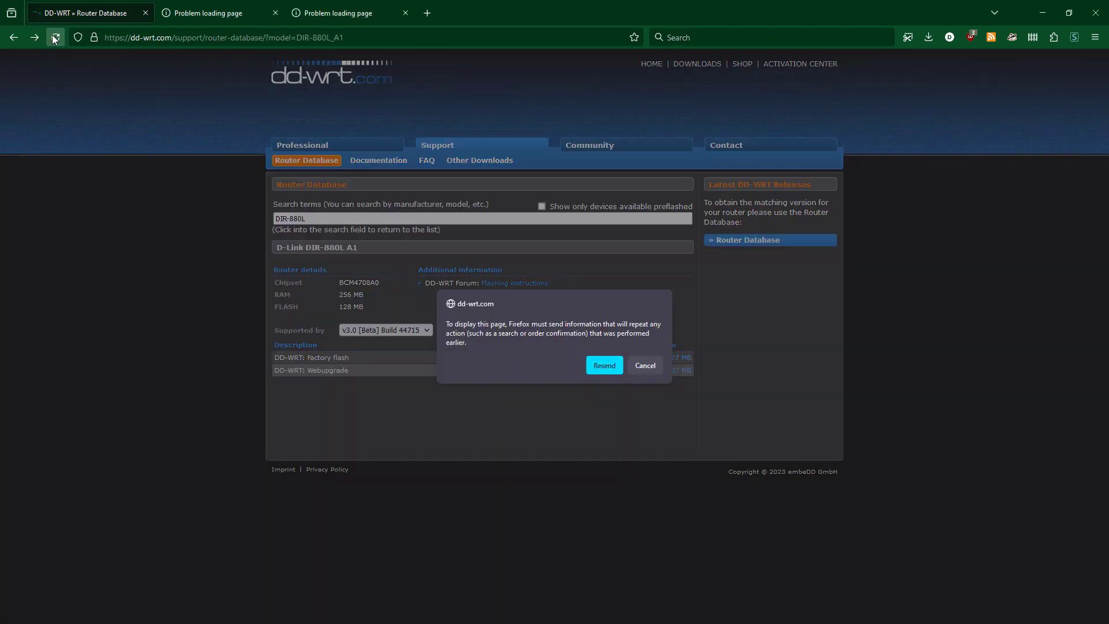
click(603, 365)
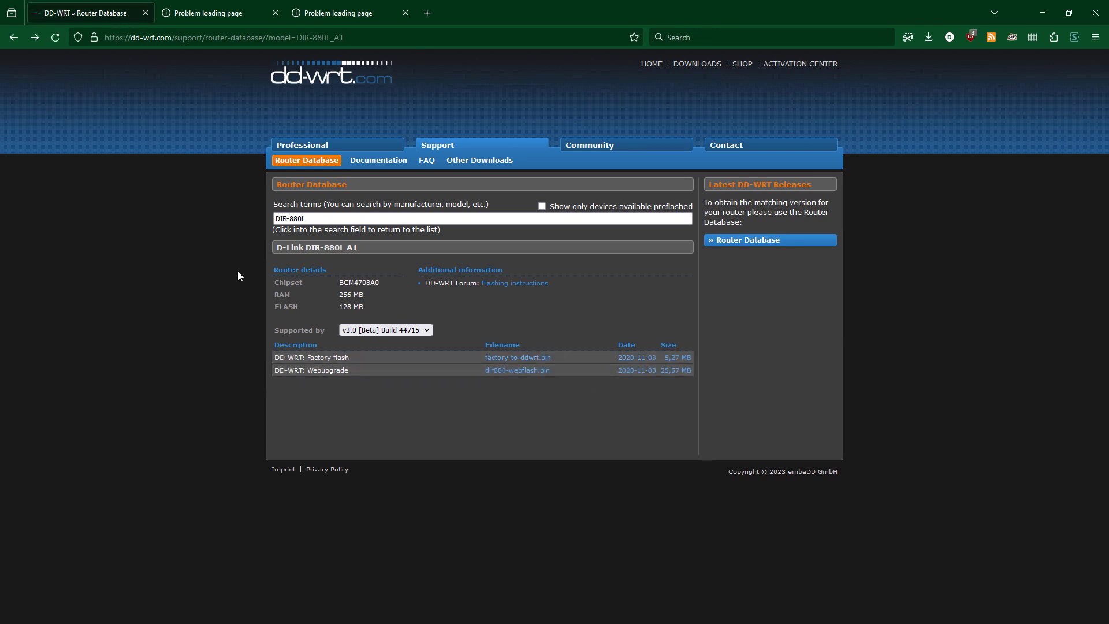
key(ctrl+n)
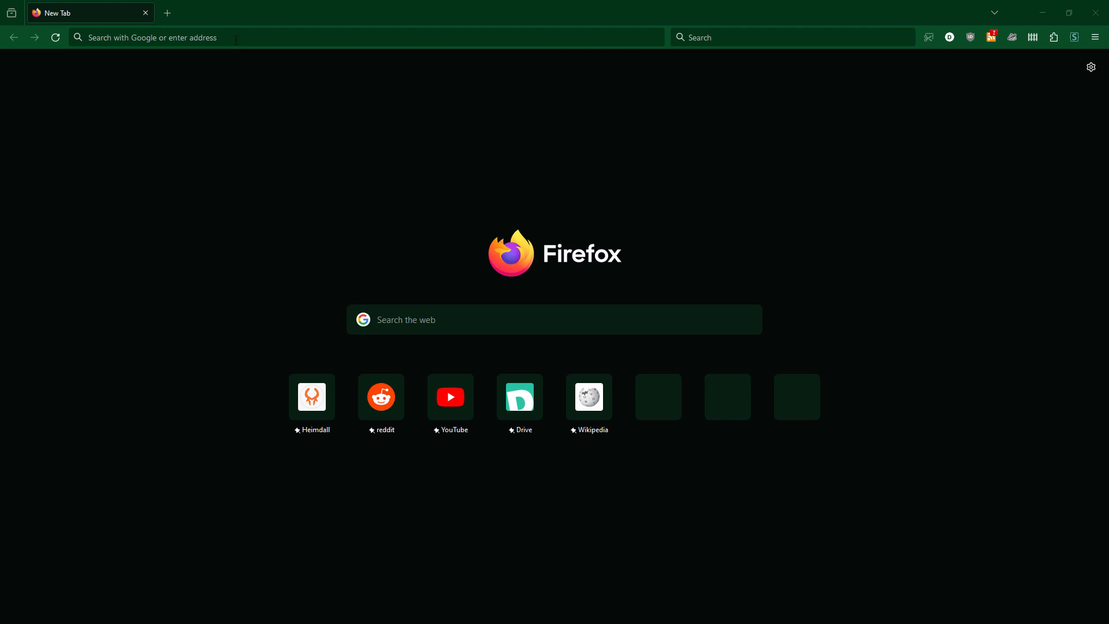
Step: Open tplinkwifi.net over HTTP and create and confirm the administrator password
click(234, 40)
text(tplinkwifi.net)
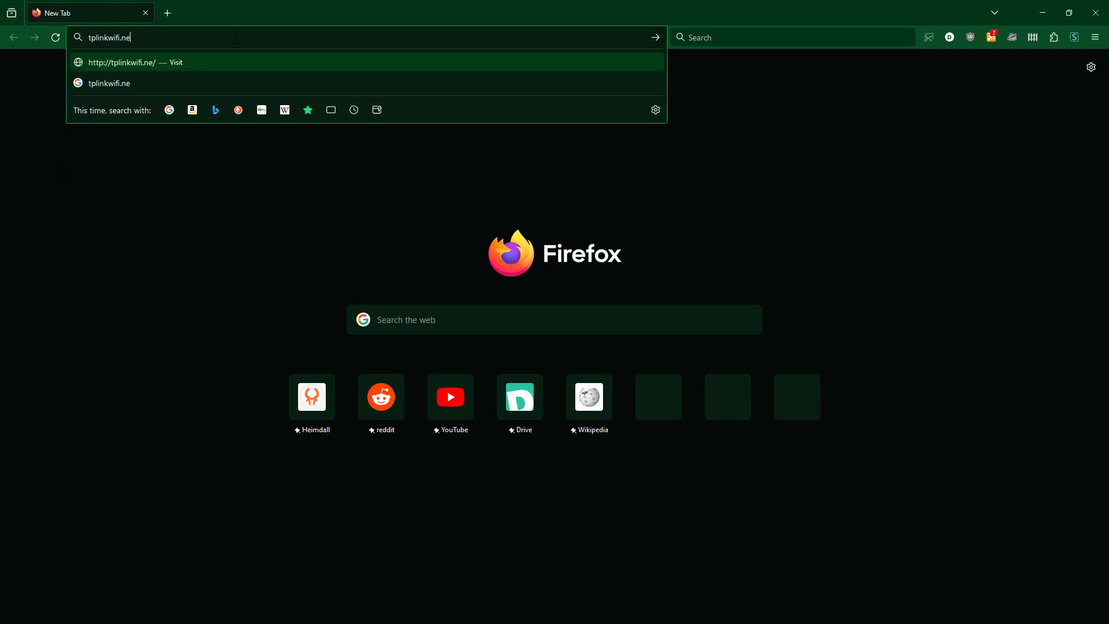
key(Return)
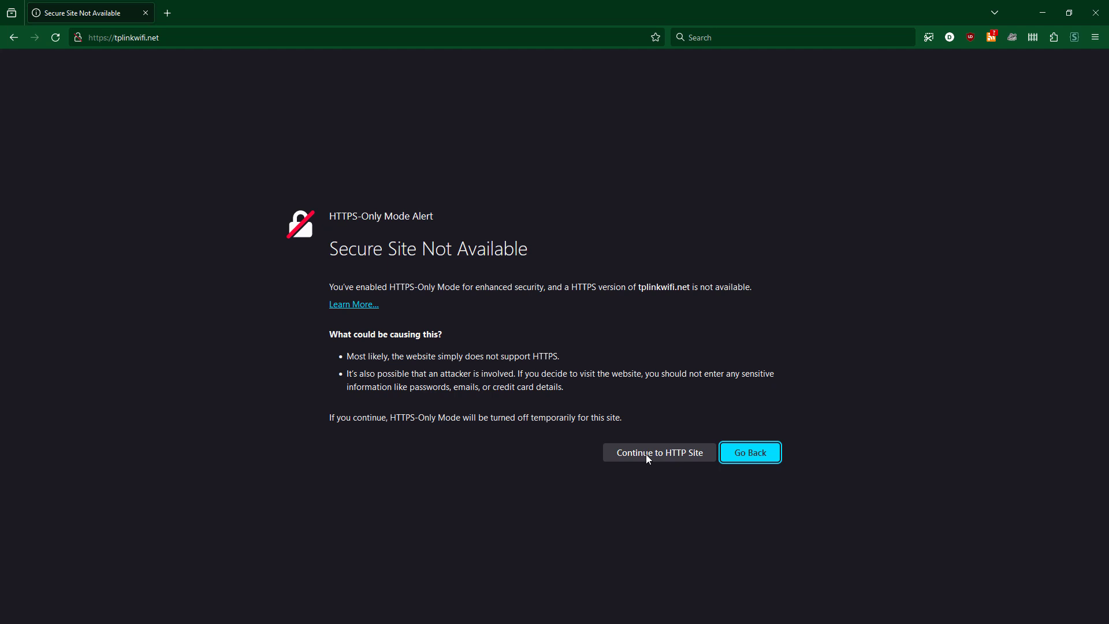
click(647, 454)
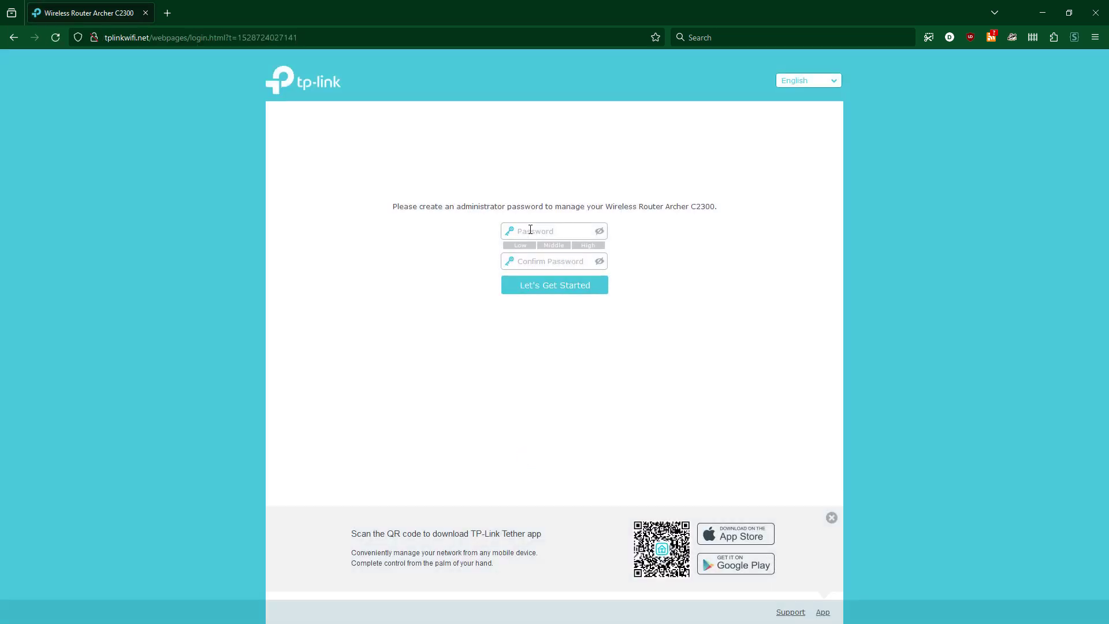
click(530, 230)
text(••••••••)
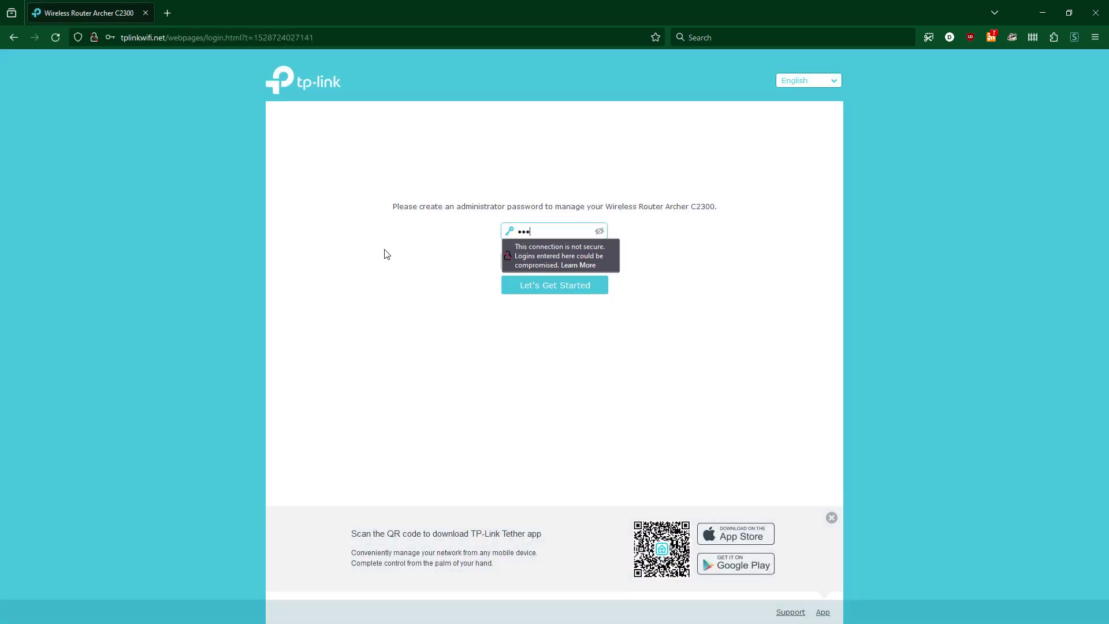
key(Tab)
text(••••••••)
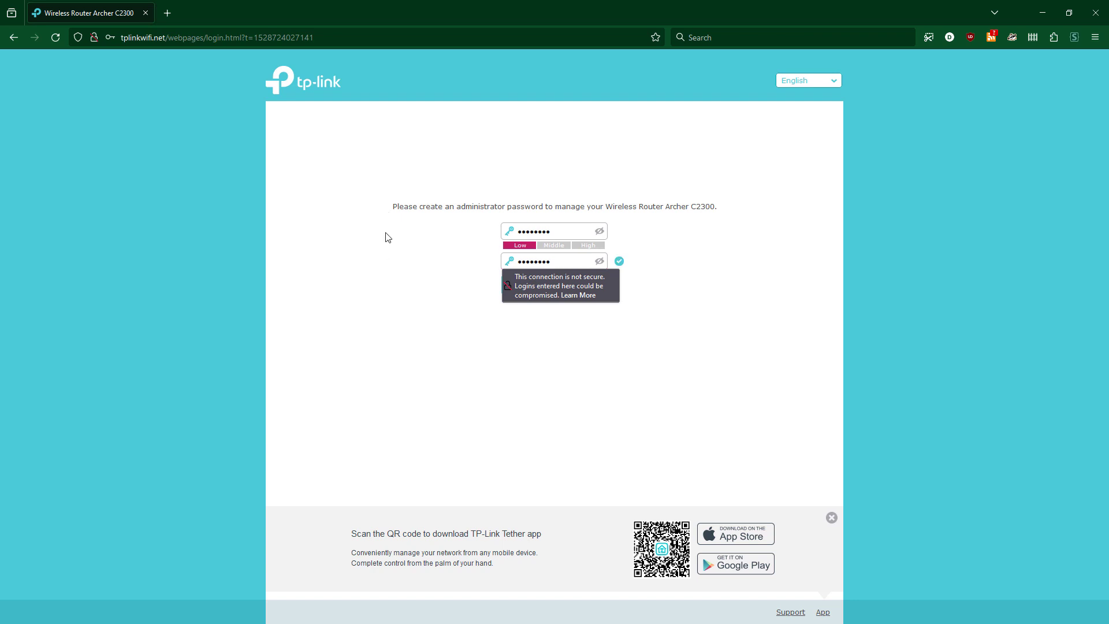
key(Return)
Step: Step through the TP-Link Quick Setup time zone and wireless pages and save the summary
click(555, 218)
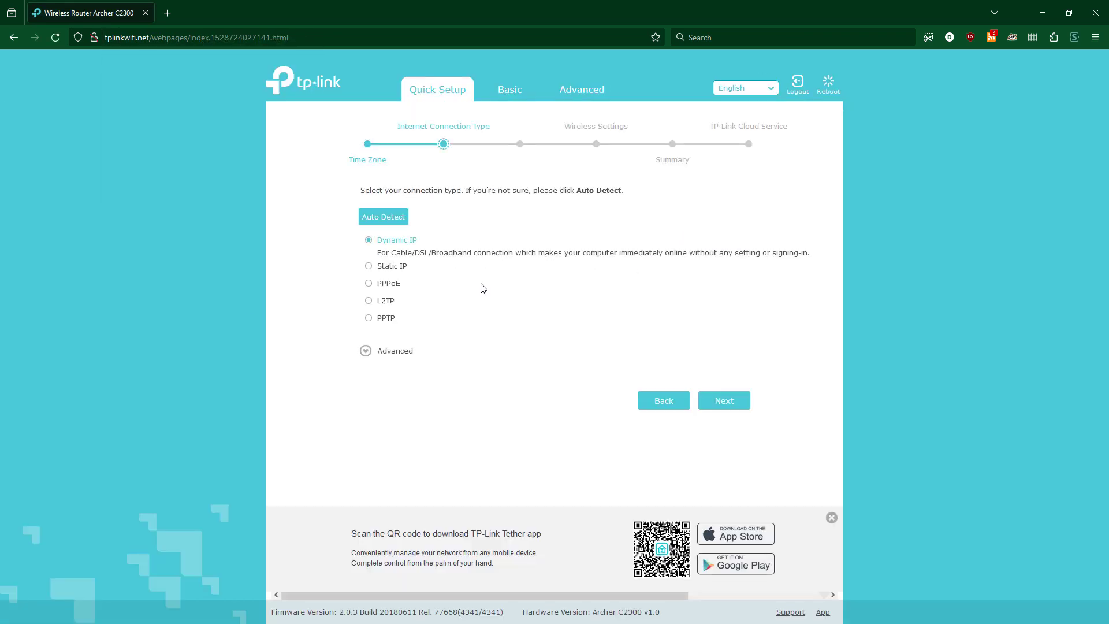
click(733, 405)
click(726, 373)
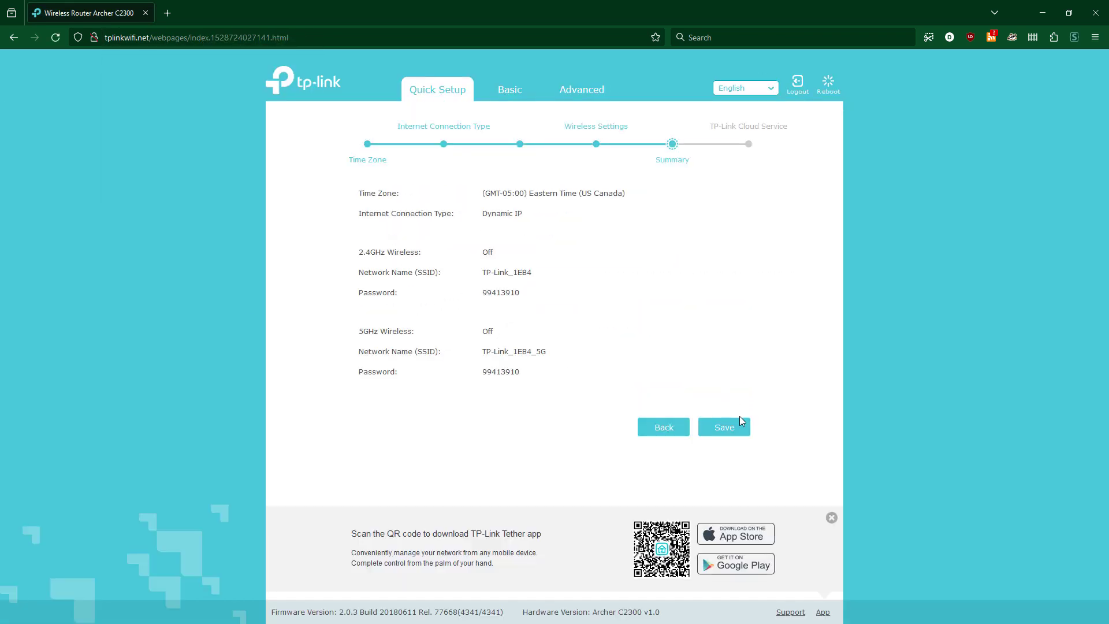
click(738, 426)
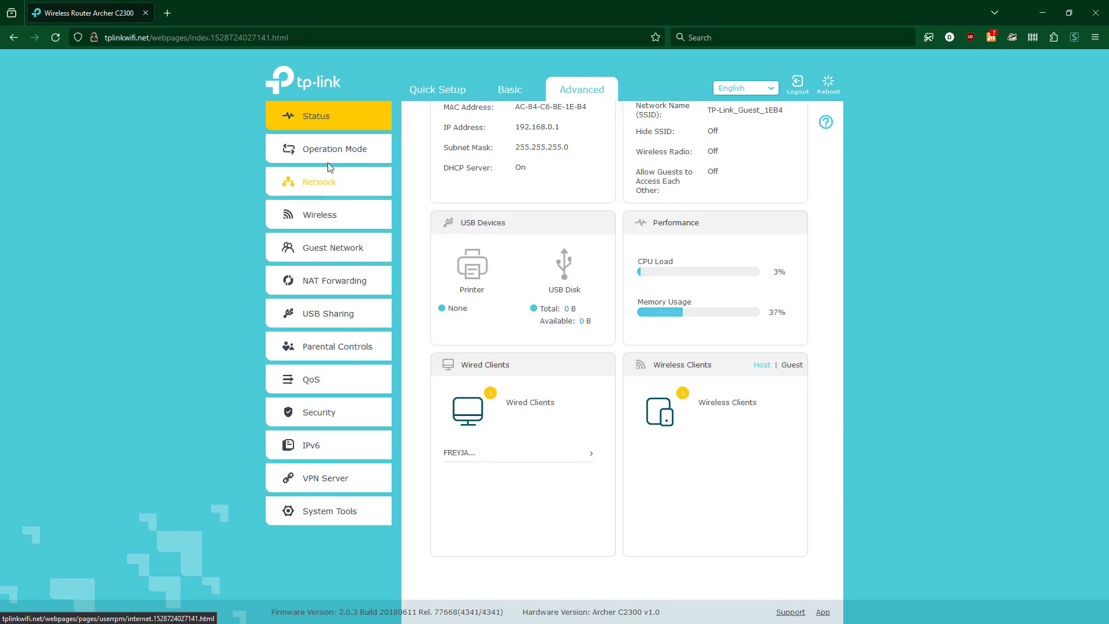
Step: Switch the TP-Link operation mode to Access Point and save so the router reboots
click(330, 150)
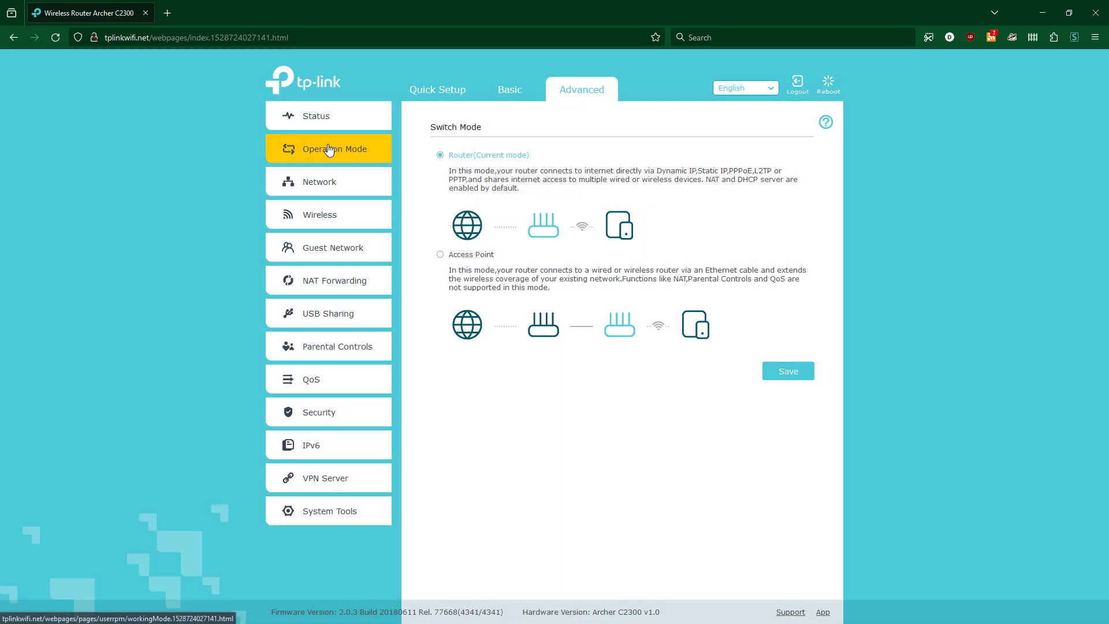
click(460, 260)
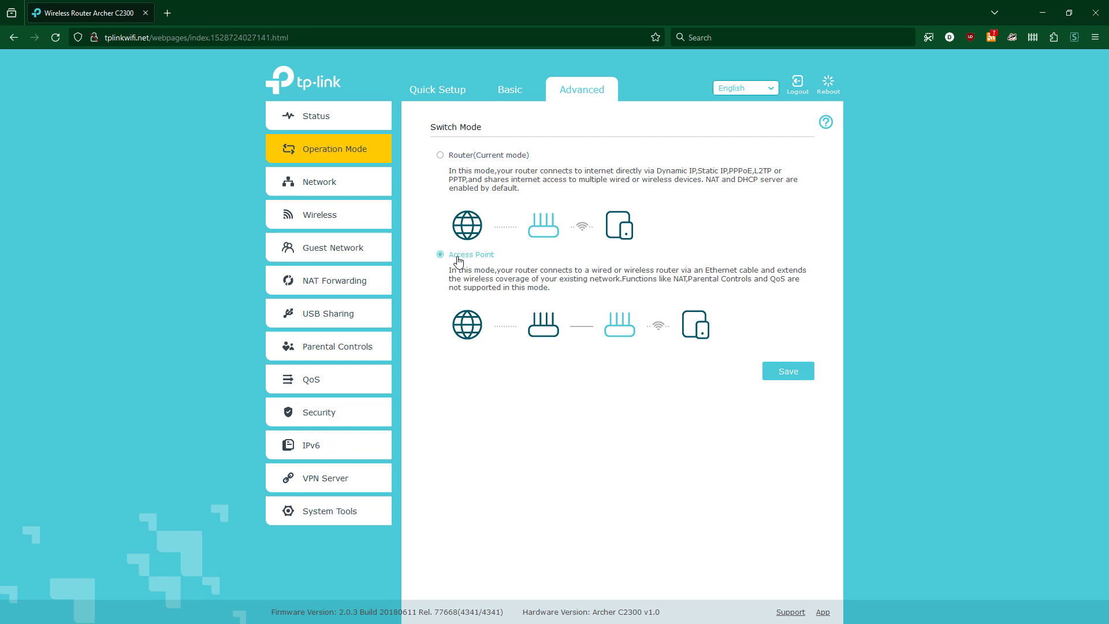
click(802, 384)
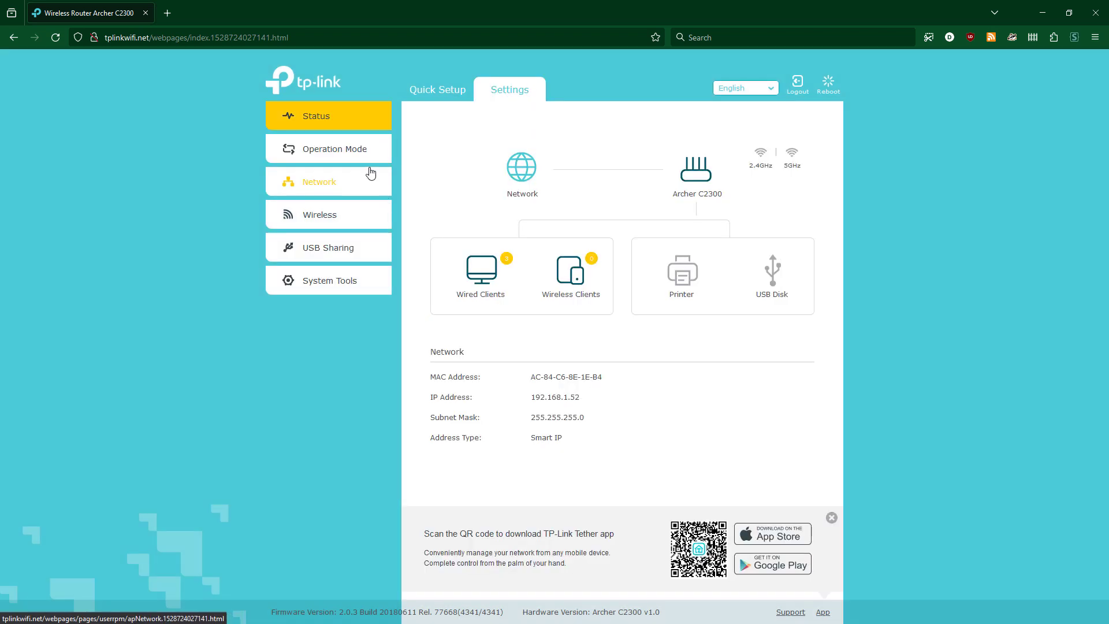
Step: Set the LAN Address Type to Static IP
click(335, 149)
click(319, 182)
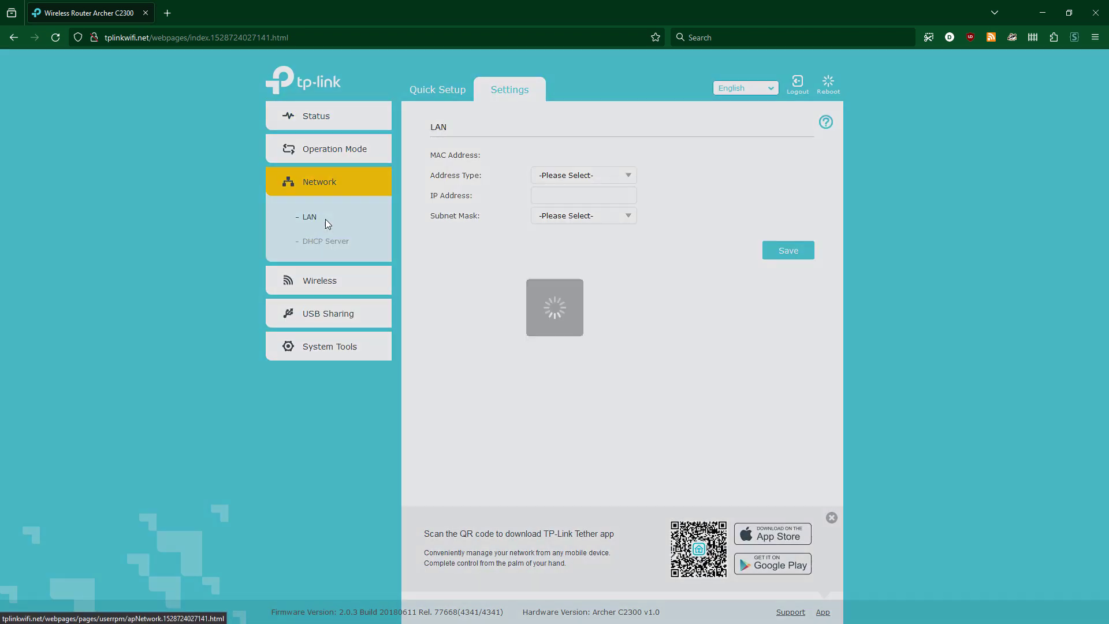
click(608, 178)
click(607, 195)
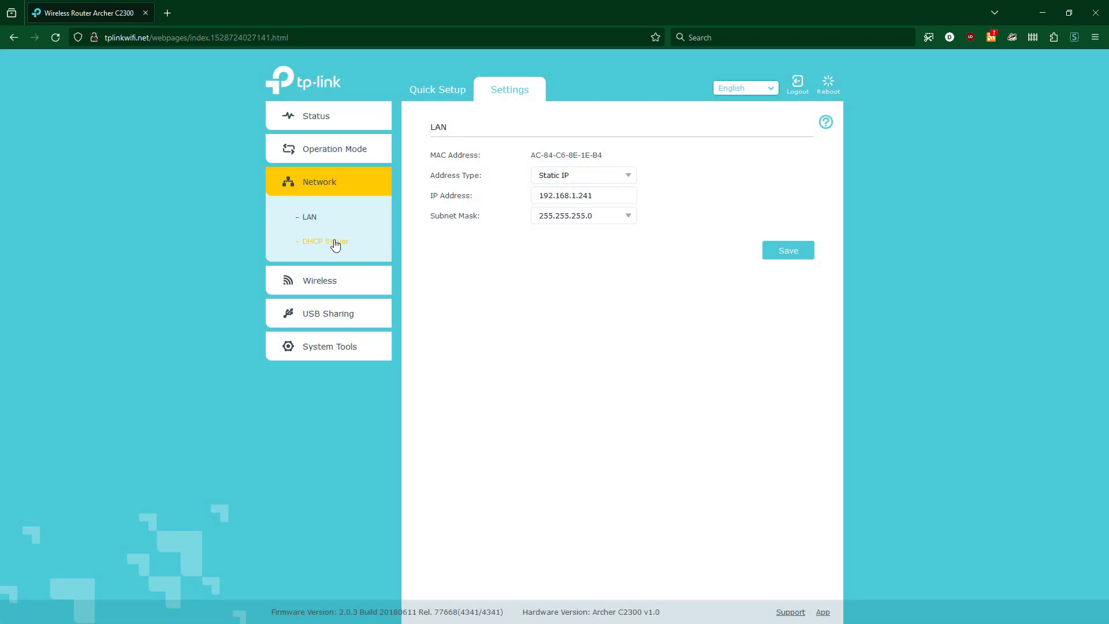
Step: Turn the DHCP server Off and save, then load google.ca in a new tab
click(326, 241)
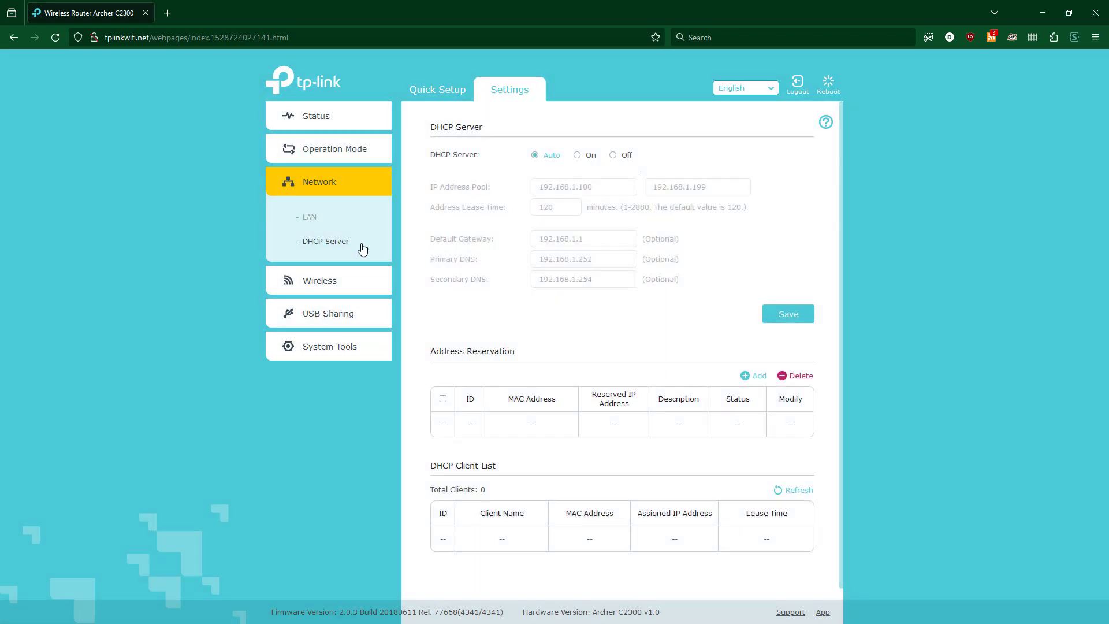
click(615, 160)
click(788, 317)
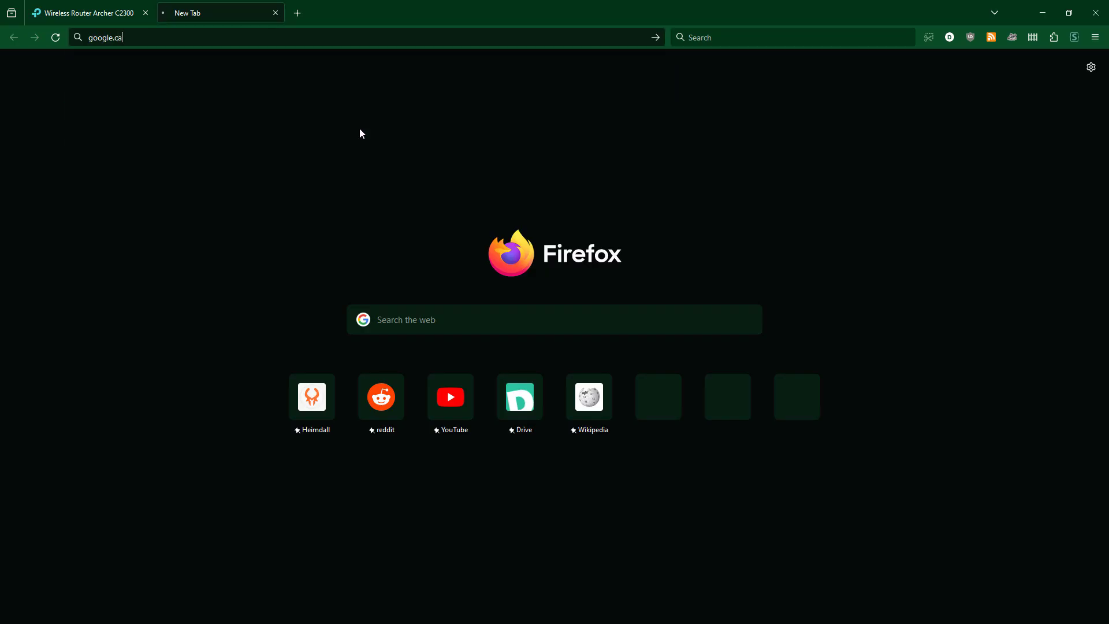
key(Return)
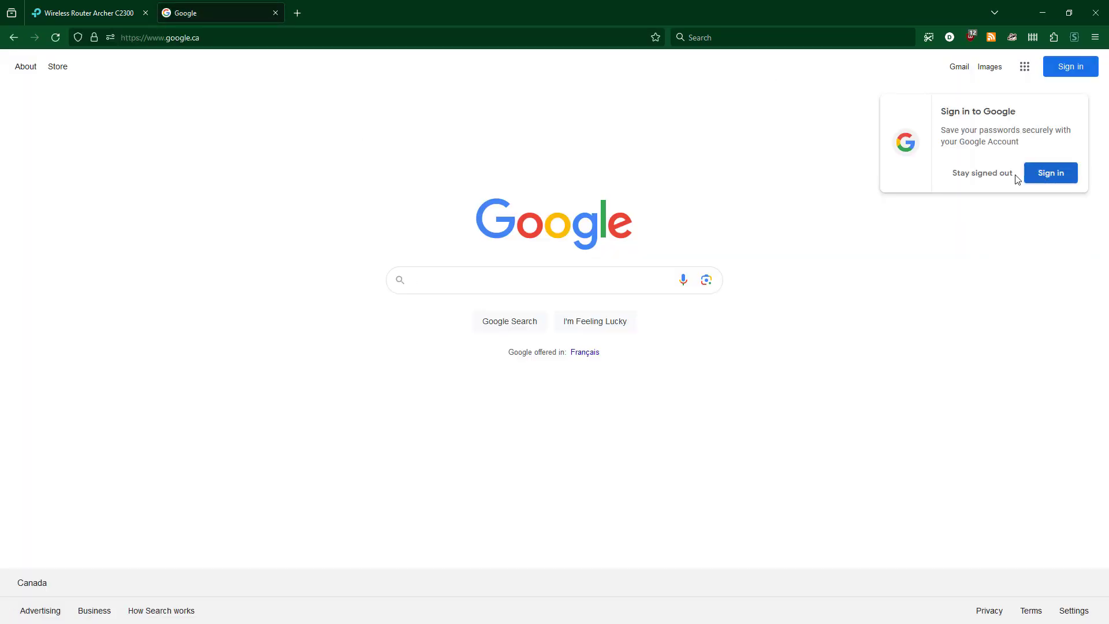